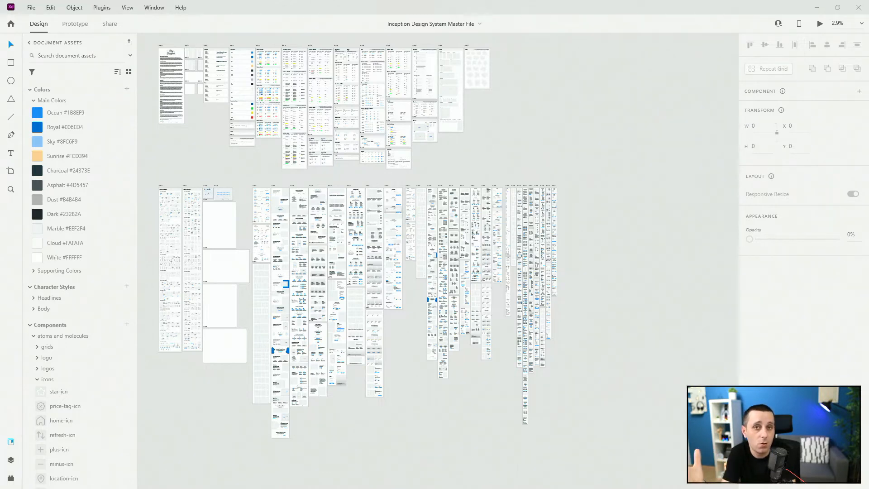
Step: Collapse the component groups and duplicate the grid-large artboard into empty canvas space
{"action": "left_click", "coordinate": [37, 379]}
{"action": "left_click", "coordinate": [32, 337]}
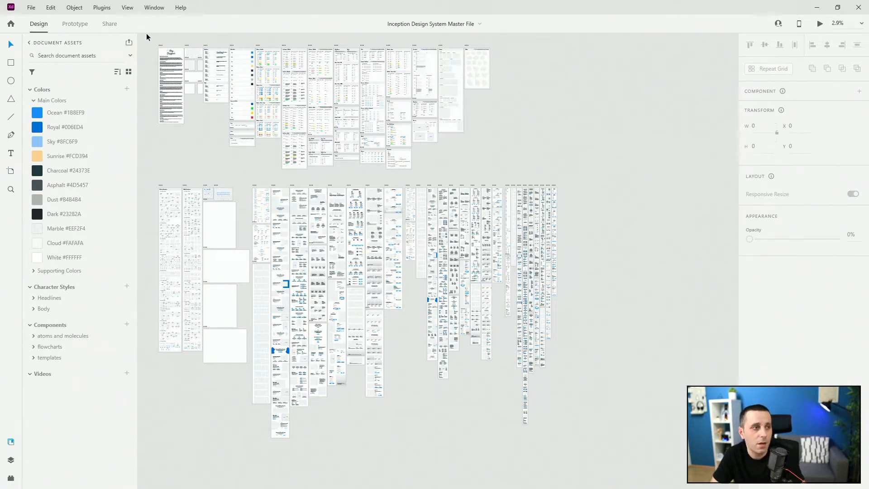
{"action": "left_click", "coordinate": [186, 45]}
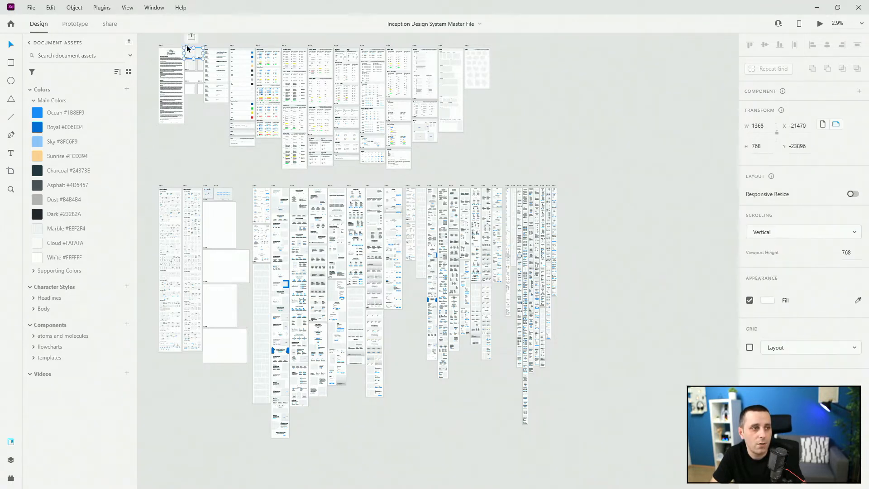
{"action": "left_click_drag", "start_coordinate": [187, 45], "coordinate": [573, 48]}
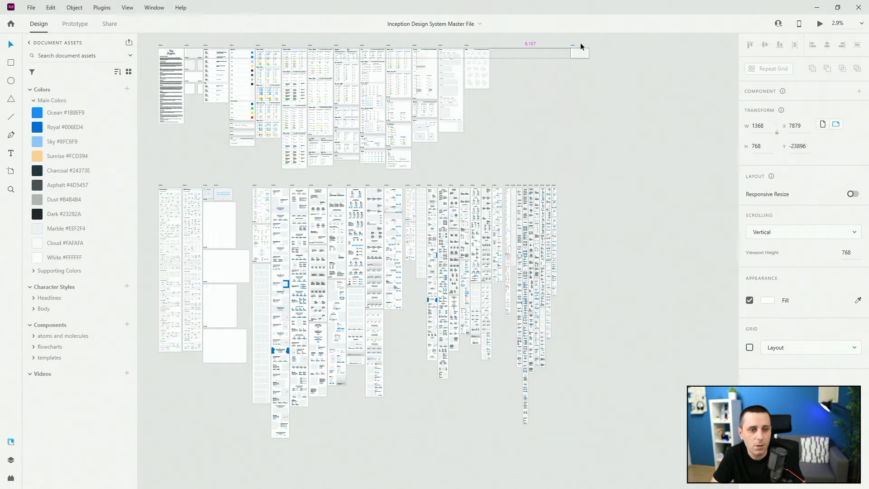
Step: Lengthen the duplicated artboard downward and delete the grid component inside it
{"action": "scroll", "coordinate": [587, 34], "scroll_direction": "up", "scroll_amount": 5}
{"action": "scroll", "coordinate": [589, 56], "scroll_direction": "up", "scroll_amount": 1}
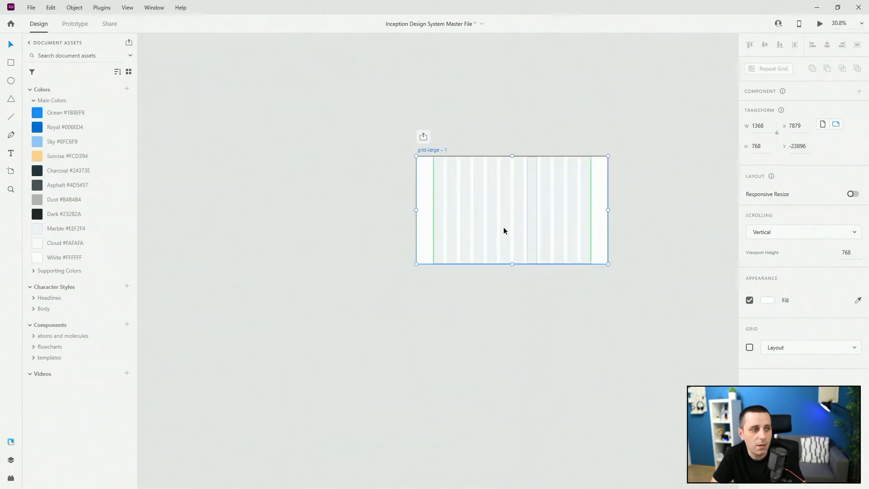
{"action": "left_click_drag", "start_coordinate": [513, 264], "coordinate": [511, 400]}
{"action": "left_click", "coordinate": [543, 239]}
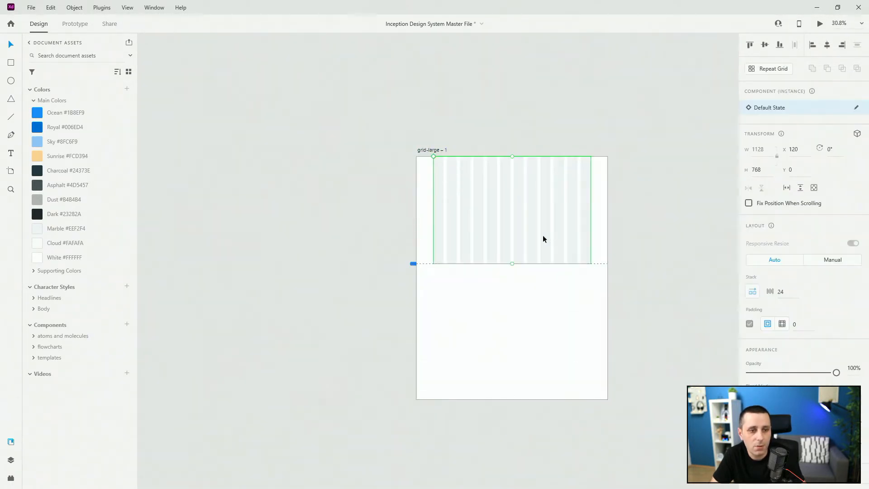
{"action": "key", "text": "Delete"}
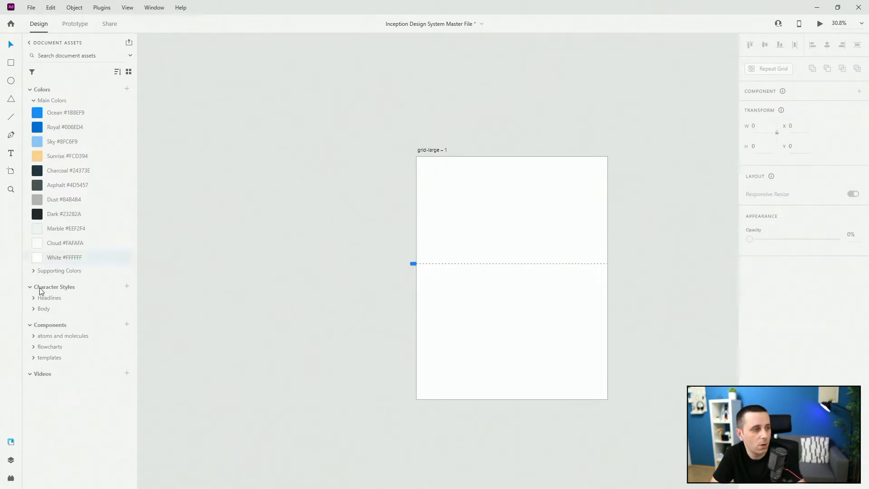
Step: Place the large nav1 navigation template on the artboard and align it to the top centre
{"action": "left_click", "coordinate": [34, 358]}
{"action": "left_click", "coordinate": [37, 369]}
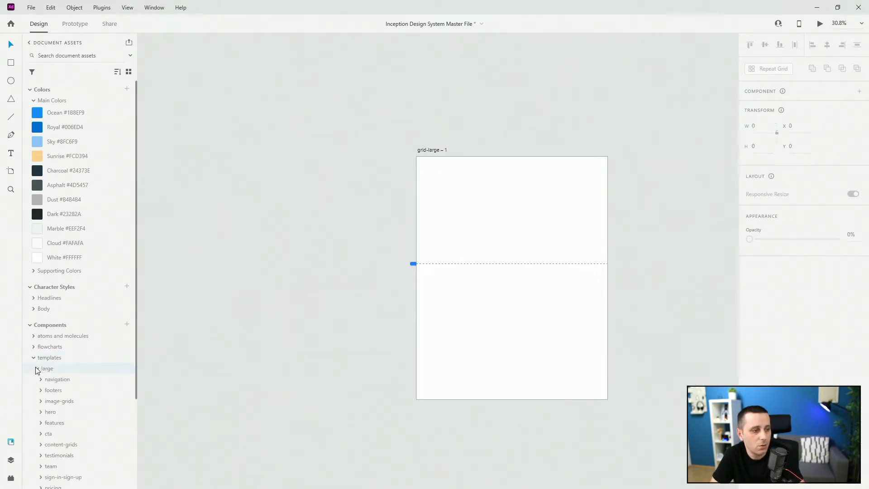
{"action": "left_click", "coordinate": [41, 379]}
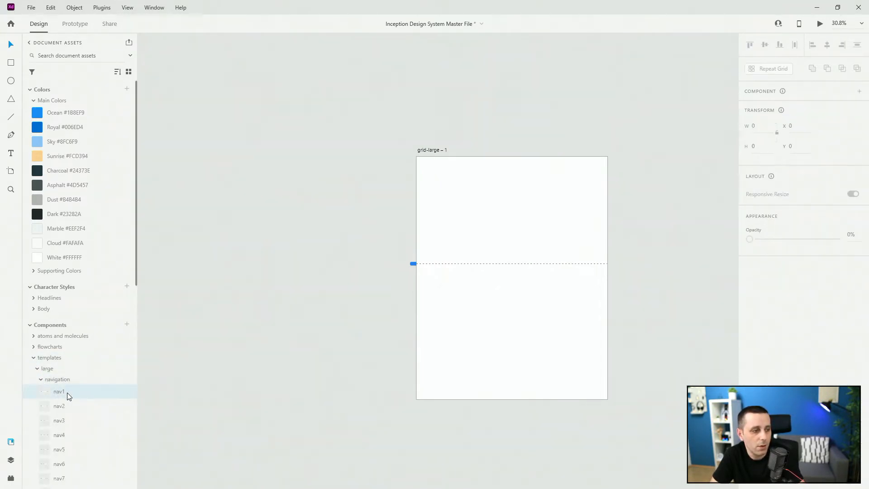
{"action": "left_click_drag", "start_coordinate": [424, 209], "coordinate": [540, 162]}
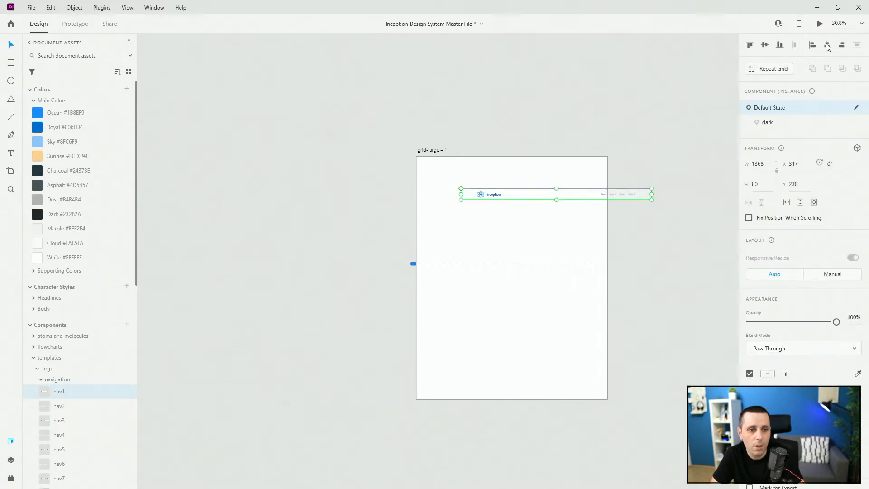
{"action": "left_click", "coordinate": [826, 44]}
{"action": "left_click", "coordinate": [750, 45]}
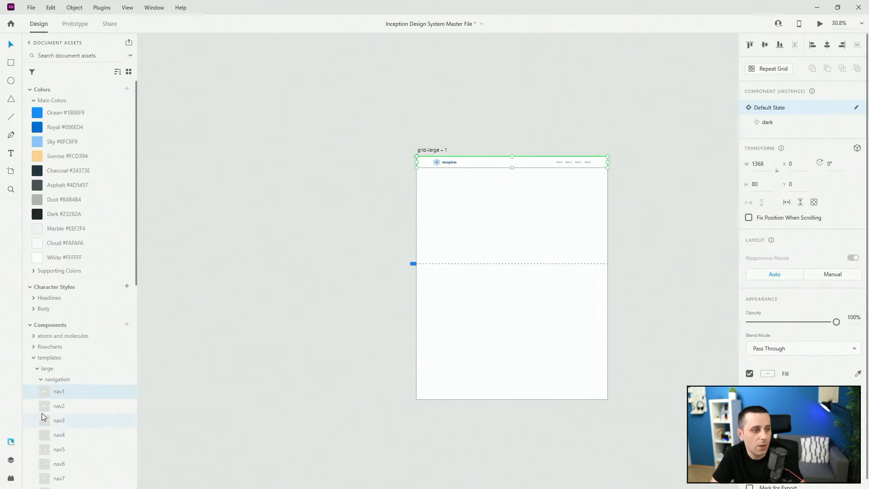
Step: Add the hero7 hero template and position it directly below the navigation bar
{"action": "scroll", "coordinate": [41, 341], "scroll_direction": "down", "scroll_amount": 3}
{"action": "left_click", "coordinate": [41, 319]}
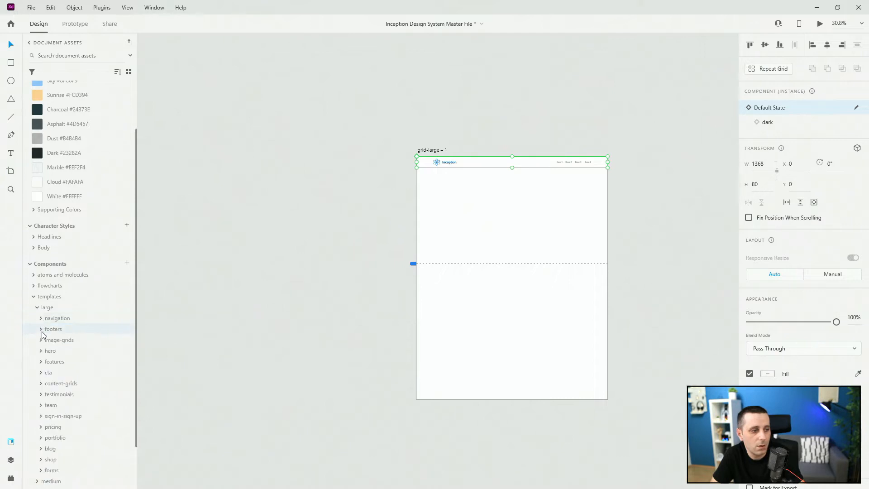
{"action": "left_click", "coordinate": [41, 351]}
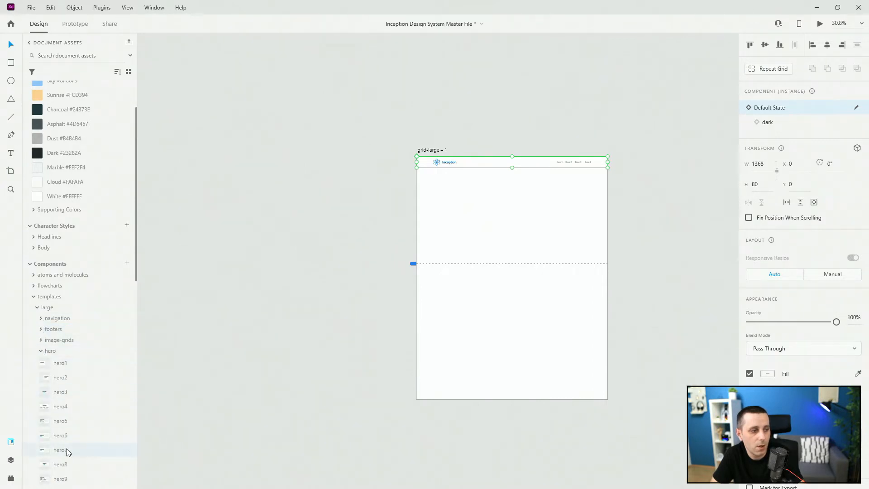
{"action": "left_click_drag", "start_coordinate": [60, 450], "coordinate": [446, 237]}
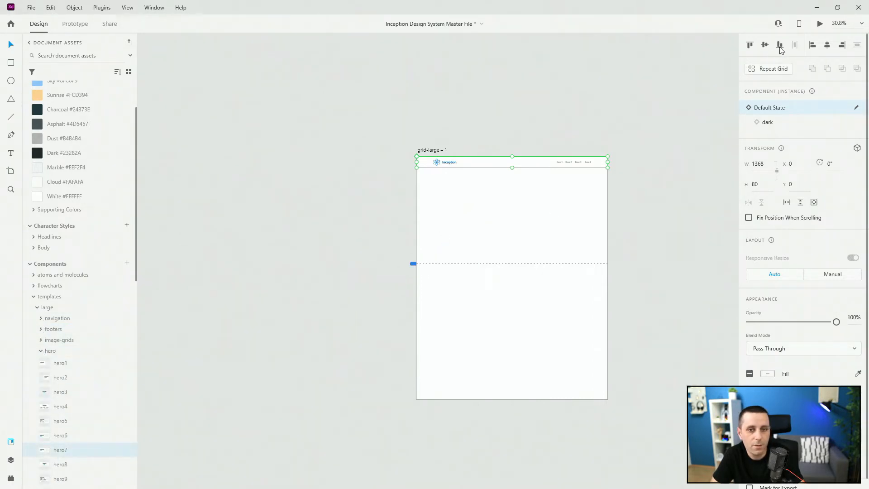
{"action": "left_click_drag", "start_coordinate": [543, 274], "coordinate": [545, 211]}
{"action": "scroll", "coordinate": [542, 200], "scroll_direction": "up", "scroll_amount": 5}
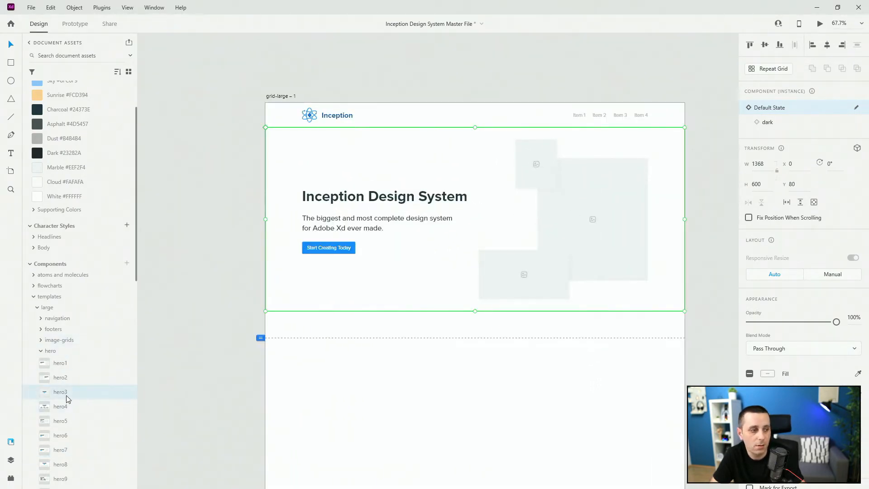
Step: Swap the hero section's component, trying hero3 and settling on the hero5 layout
{"action": "left_click_drag", "start_coordinate": [67, 392], "coordinate": [396, 222]}
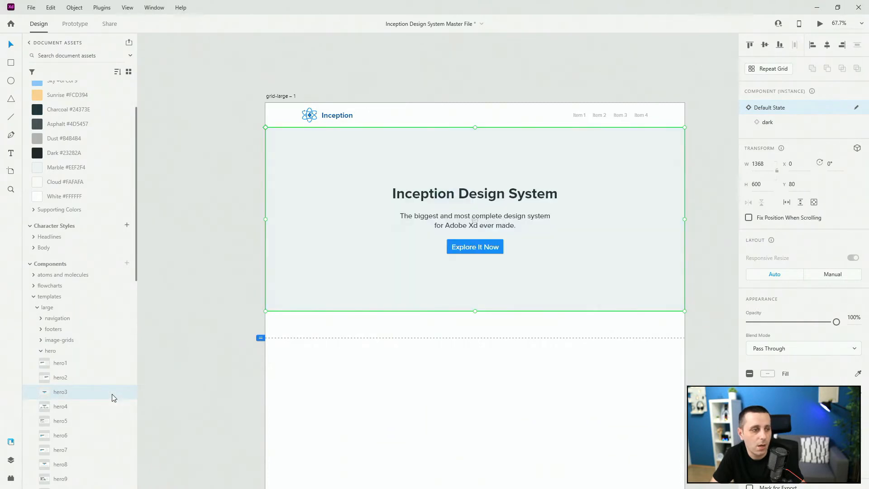
{"action": "left_click_drag", "start_coordinate": [68, 422], "coordinate": [466, 169]}
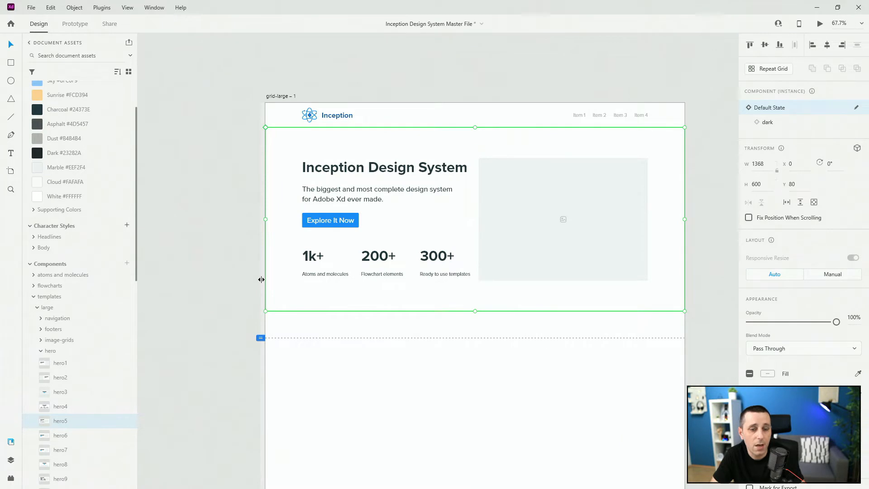
Step: Drop a phone photo into the hero's image placeholder and hide its image icon layer
{"action": "double_click", "coordinate": [540, 181]}
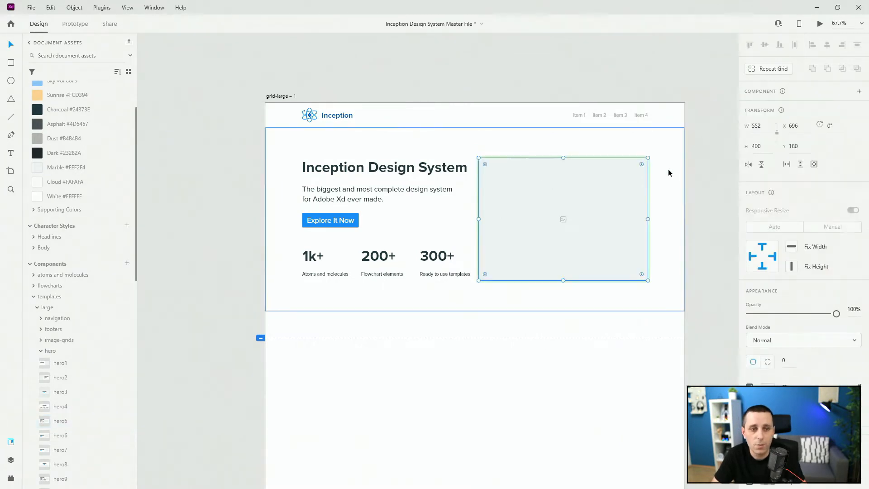
{"action": "left_click_drag", "start_coordinate": [854, 179], "coordinate": [508, 218]}
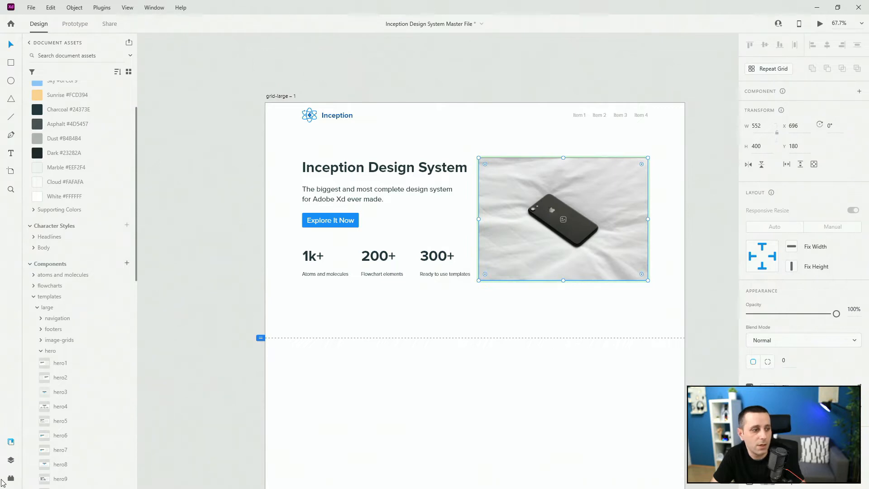
{"action": "left_click", "coordinate": [11, 460]}
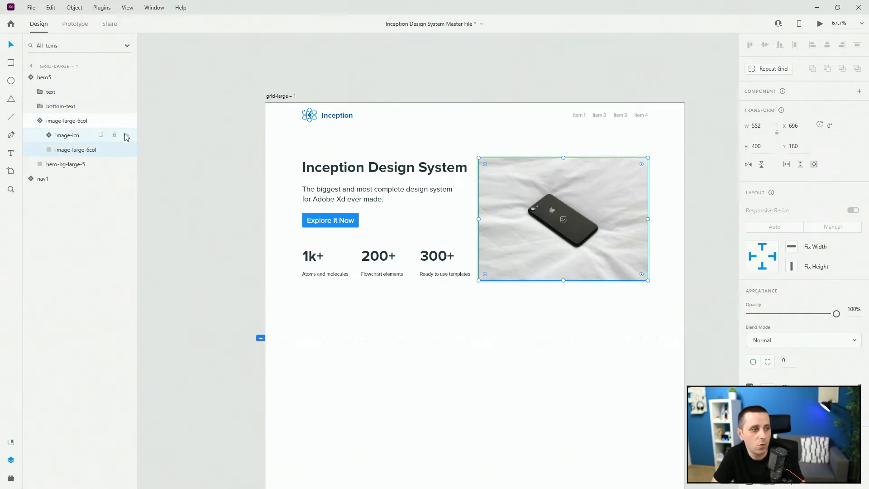
{"action": "left_click", "coordinate": [126, 135]}
Step: Edit the main image-large-6col component and recolour its placeholder rectangle's fill to #12597D
{"action": "left_click", "coordinate": [64, 121]}
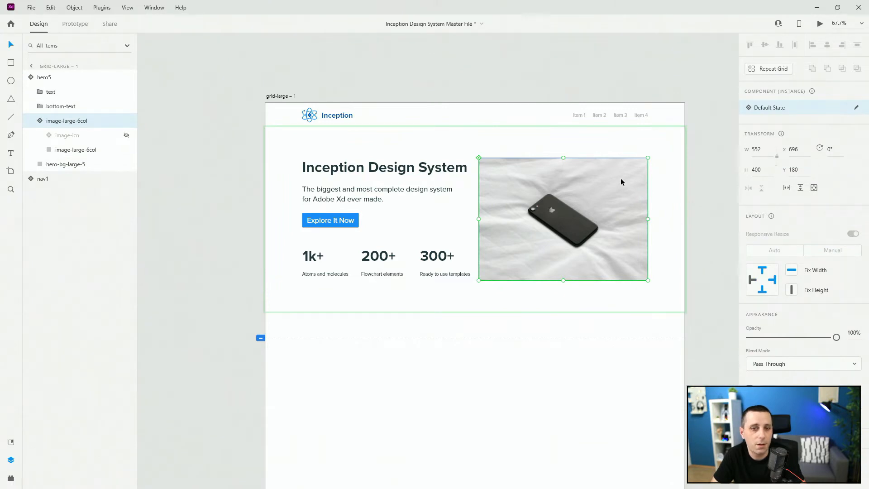
{"action": "left_click", "coordinate": [856, 108]}
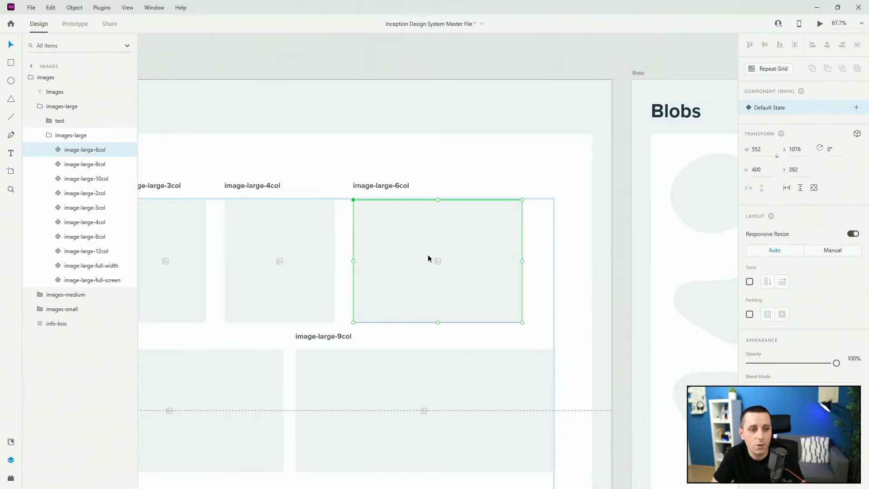
{"action": "scroll", "coordinate": [615, 189], "scroll_direction": "down", "scroll_amount": 10}
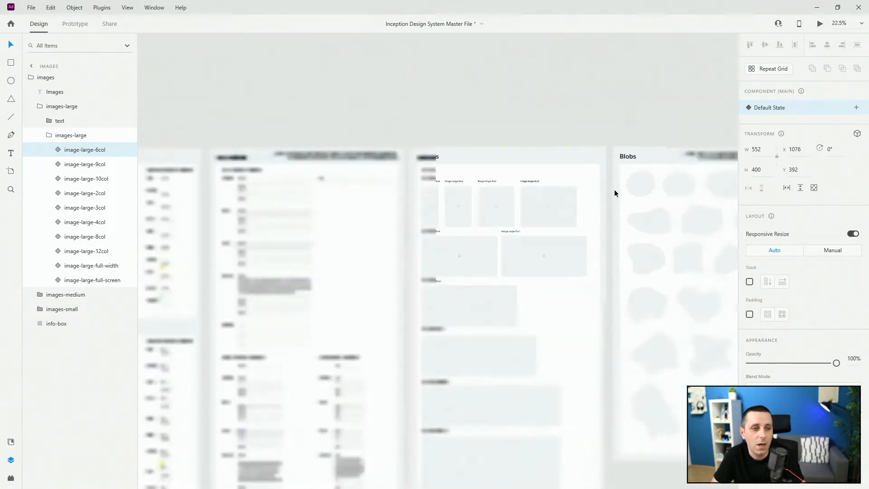
{"action": "scroll", "coordinate": [586, 175], "scroll_direction": "down", "scroll_amount": 3}
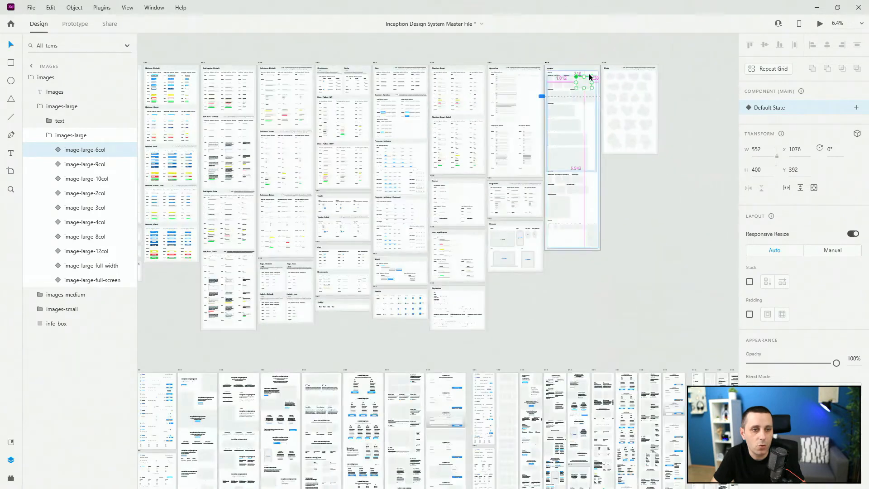
{"action": "scroll", "coordinate": [588, 80], "scroll_direction": "up", "scroll_amount": 7}
{"action": "double_click", "coordinate": [580, 91]}
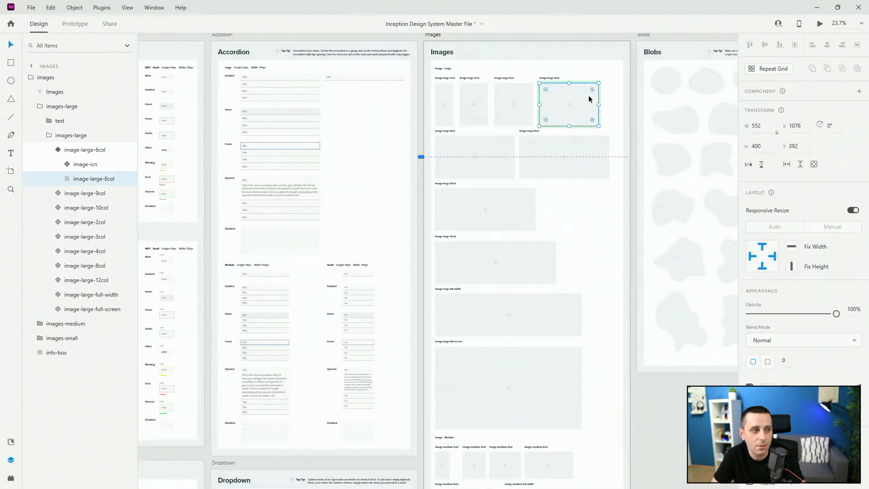
{"action": "scroll", "coordinate": [592, 98], "scroll_direction": "down", "scroll_amount": 10}
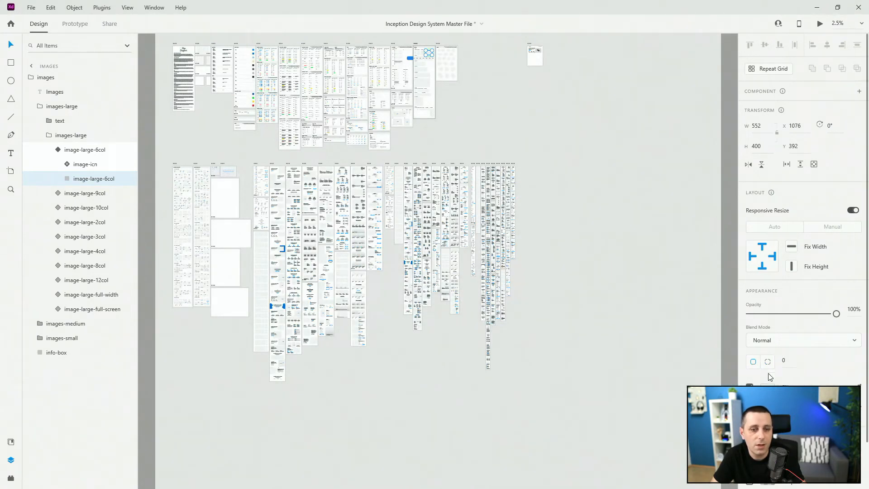
{"action": "left_click", "coordinate": [767, 387]}
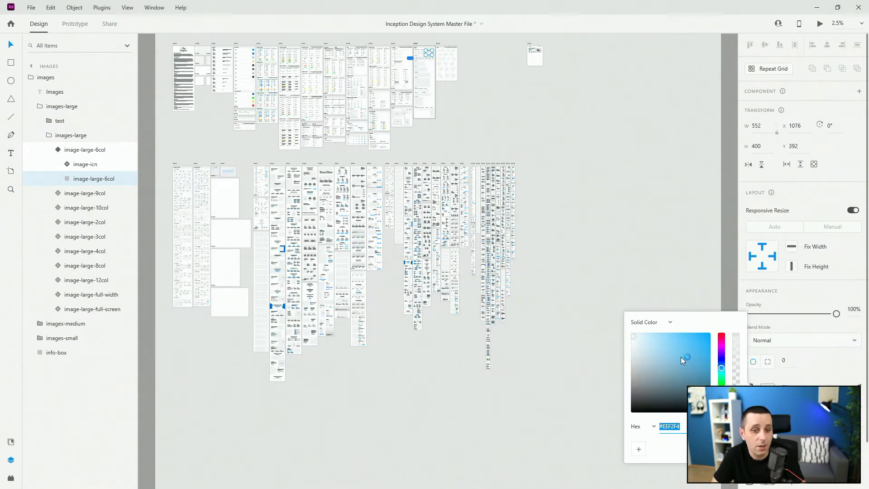
{"action": "left_click_drag", "start_coordinate": [681, 357], "coordinate": [664, 347]}
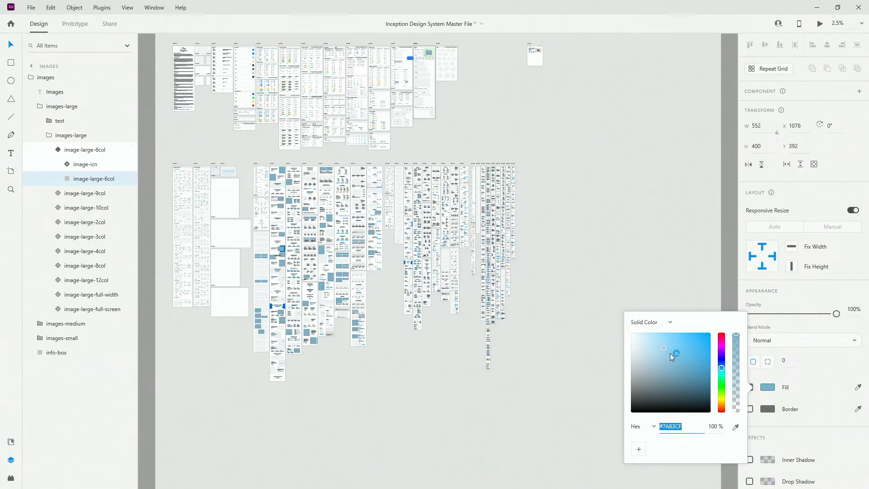
{"action": "left_click", "coordinate": [699, 373]}
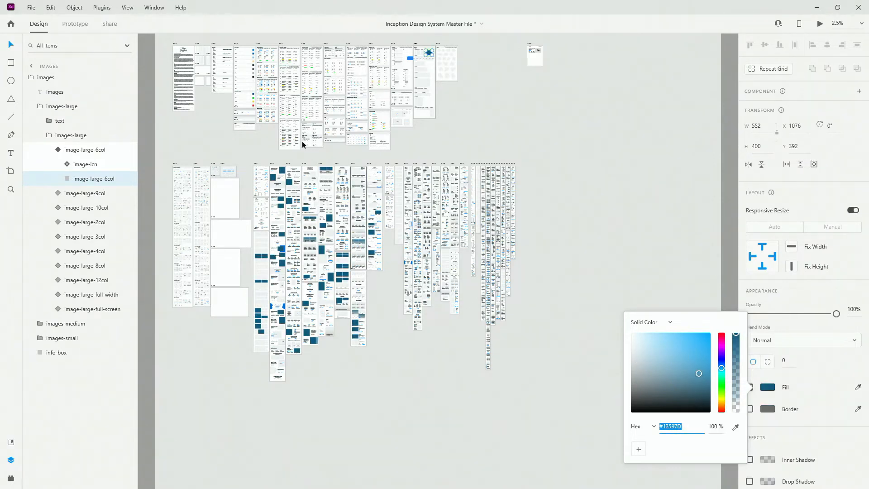
Step: Undo both fill colour changes on the main image placeholder
{"action": "left_click", "coordinate": [623, 109]}
{"action": "left_click", "coordinate": [623, 109]}
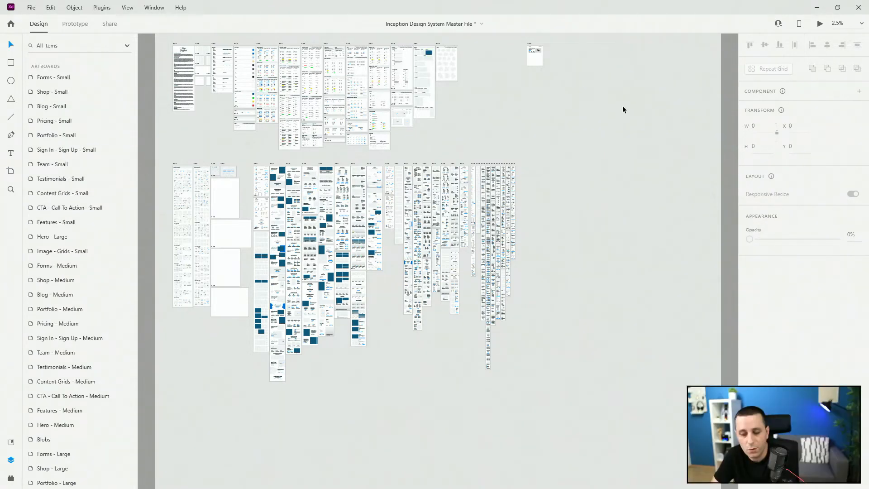
{"action": "key", "text": "ctrl+z"}
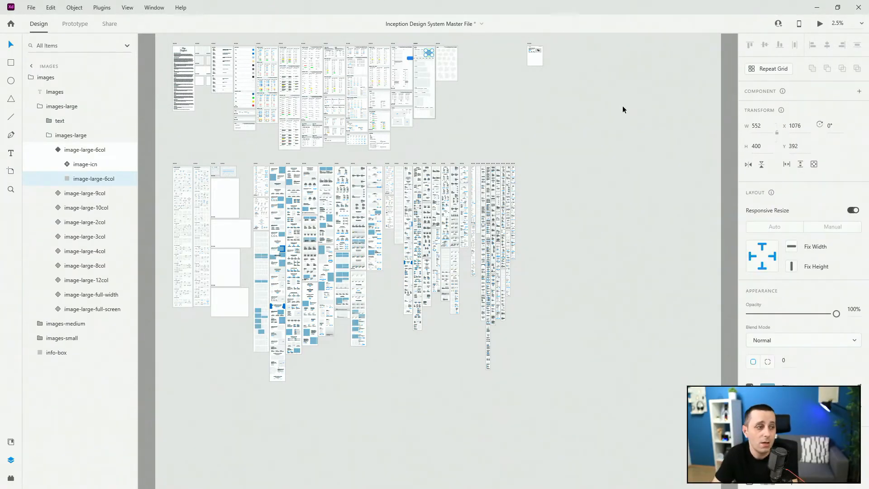
{"action": "left_click", "coordinate": [11, 442]}
{"action": "scroll", "coordinate": [82, 104], "scroll_direction": "up", "scroll_amount": 3}
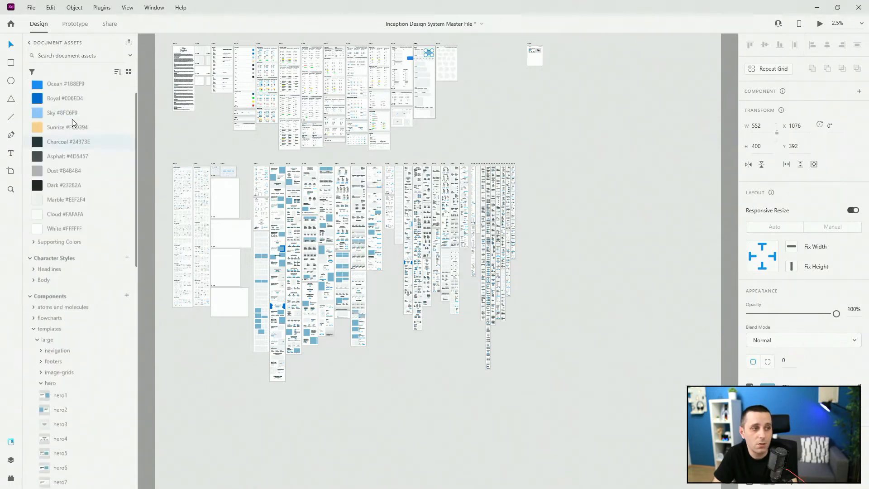
{"action": "left_click", "coordinate": [497, 91]}
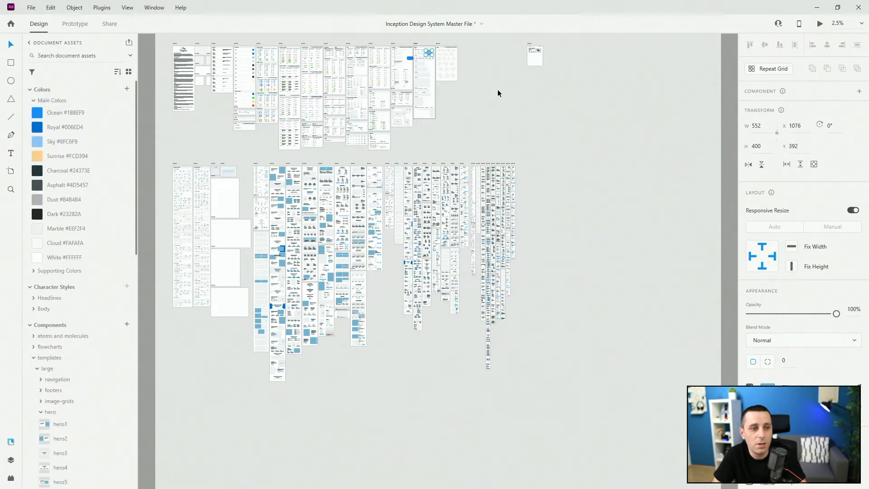
{"action": "scroll", "coordinate": [415, 45], "scroll_direction": "up", "scroll_amount": 6}
{"action": "scroll", "coordinate": [484, 81], "scroll_direction": "up", "scroll_amount": 2}
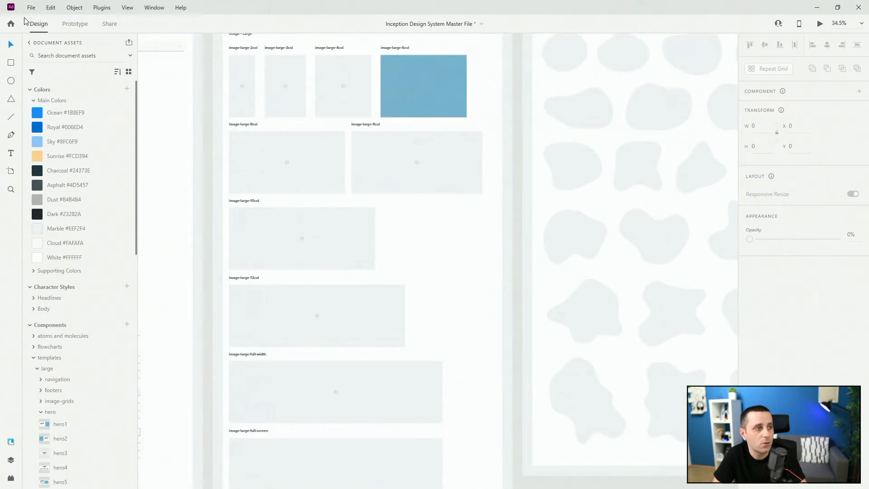
{"action": "left_click", "coordinate": [51, 7]}
{"action": "left_click", "coordinate": [61, 21]}
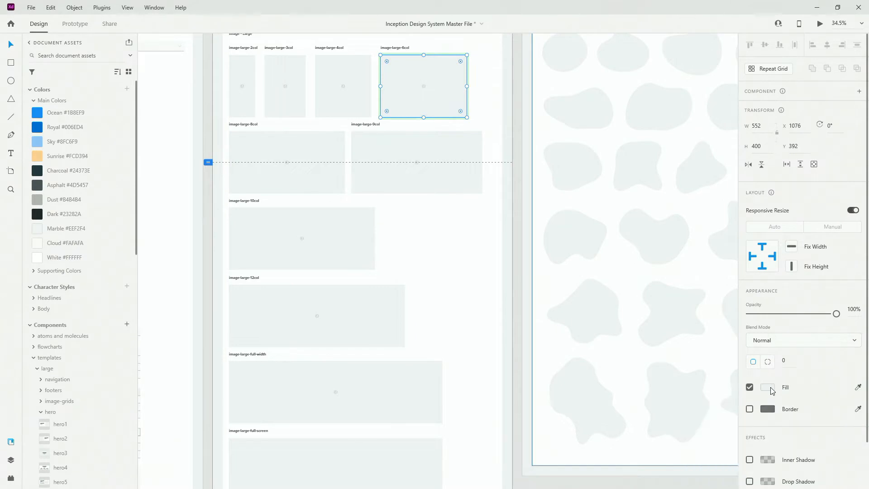
Step: Open the placeholder rectangle's fill colour and set its corner radius to 100
{"action": "left_click", "coordinate": [771, 388]}
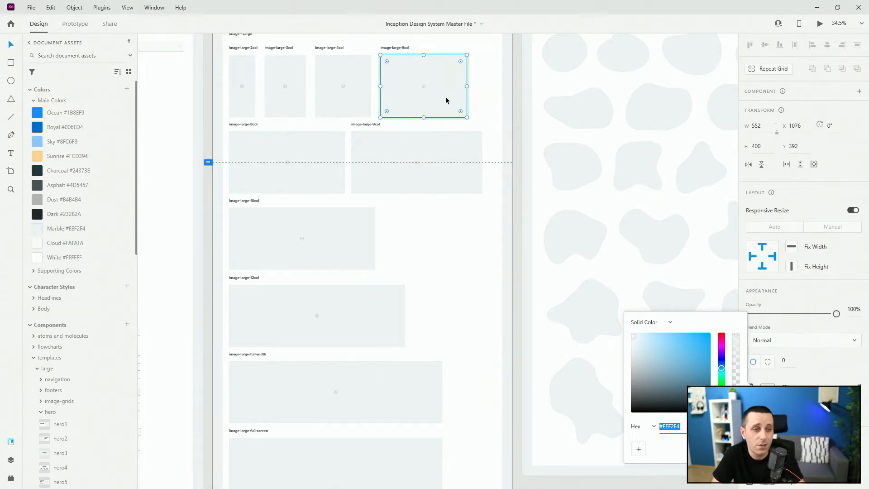
{"action": "scroll", "coordinate": [460, 77], "scroll_direction": "down", "scroll_amount": 10}
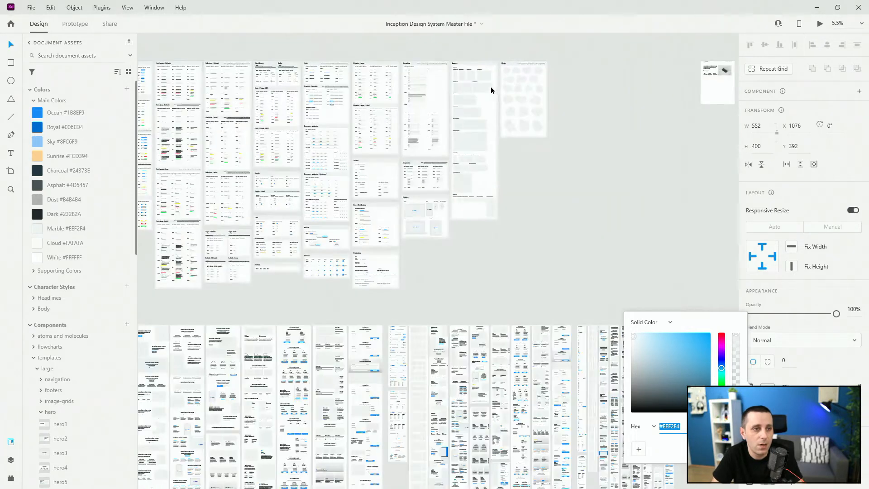
{"action": "scroll", "coordinate": [472, 79], "scroll_direction": "down", "scroll_amount": 3}
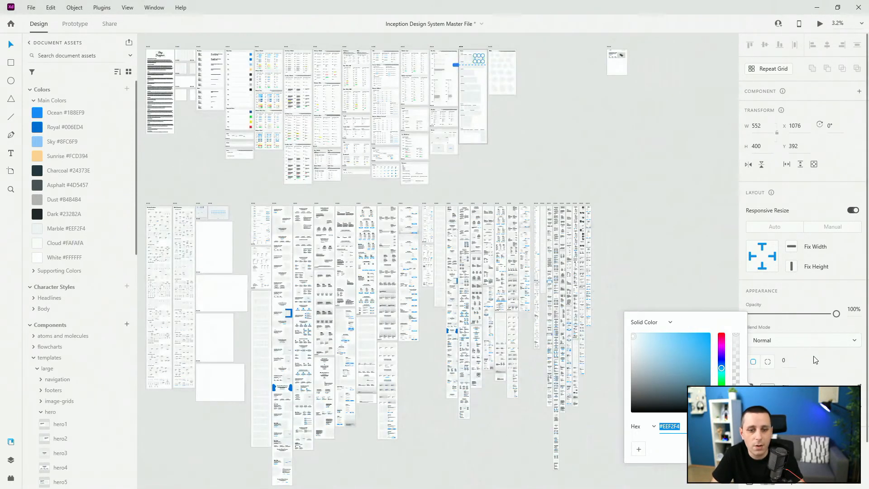
{"action": "left_click", "coordinate": [823, 364]}
{"action": "left_click", "coordinate": [784, 361]}
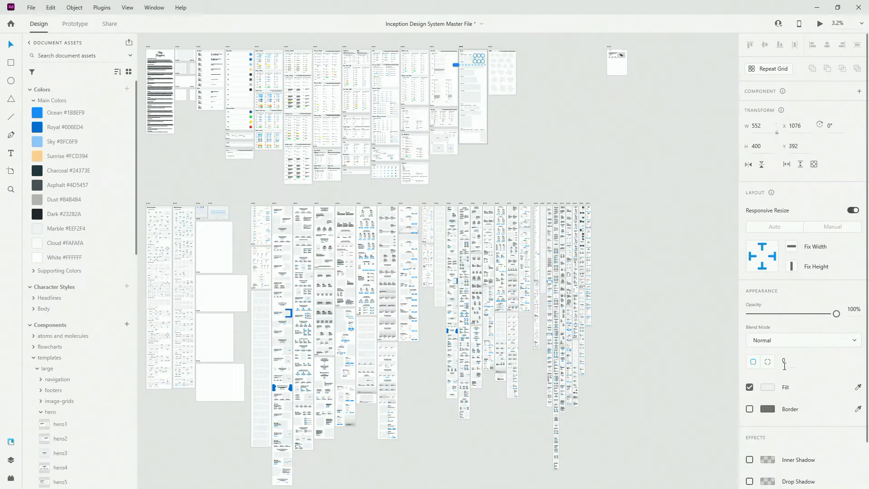
{"action": "left_click", "coordinate": [755, 361]}
{"action": "type", "text": "100"}
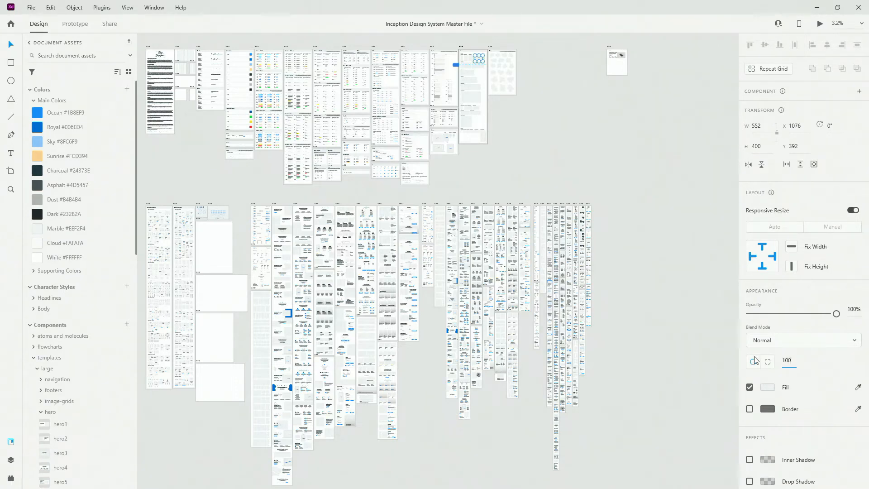
{"action": "key", "text": "Return"}
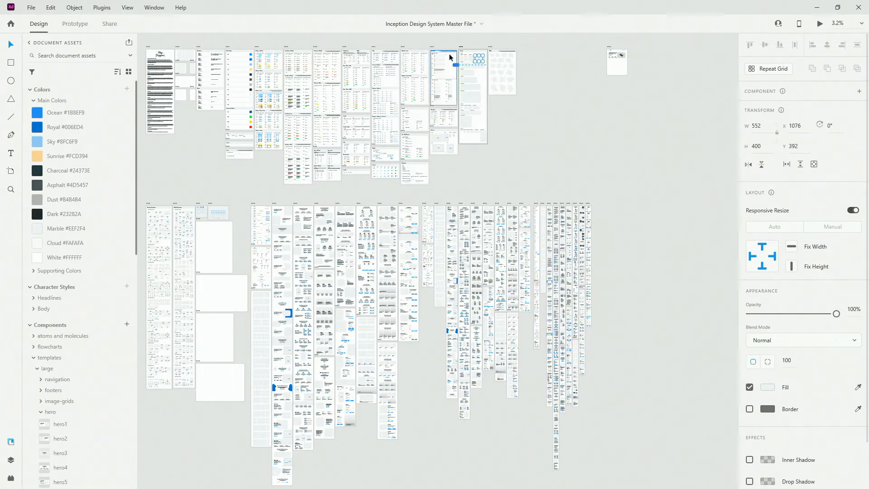
Step: Undo the corner radius change on the main image placeholder
{"action": "scroll", "coordinate": [254, 251], "scroll_direction": "up", "scroll_amount": 4}
{"action": "scroll", "coordinate": [309, 261], "scroll_direction": "up", "scroll_amount": 3}
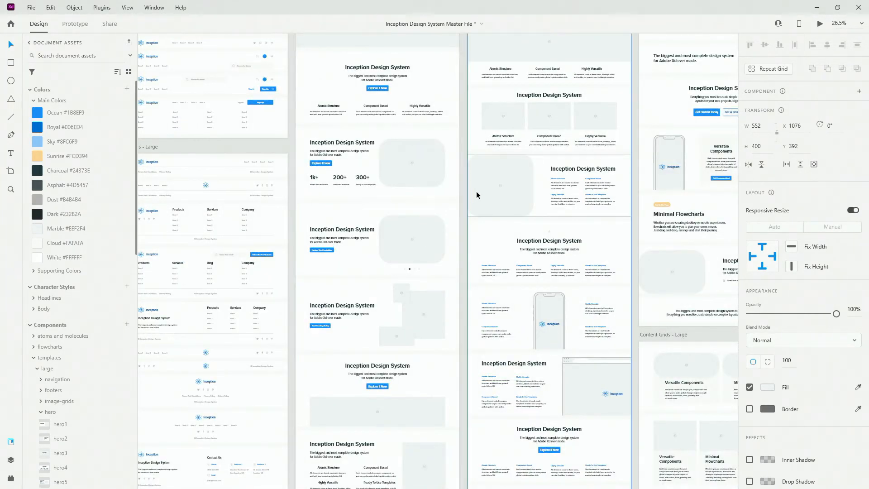
{"action": "scroll", "coordinate": [443, 274], "scroll_direction": "down", "scroll_amount": 2}
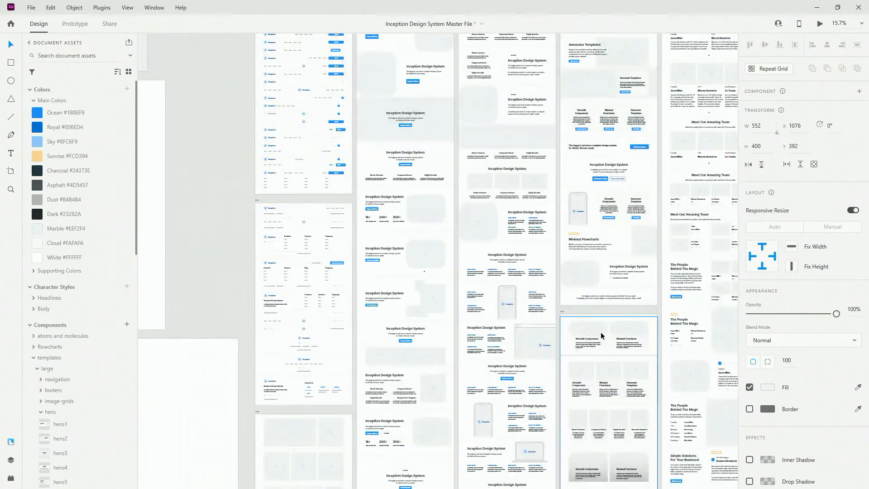
{"action": "scroll", "coordinate": [346, 355], "scroll_direction": "down", "scroll_amount": 3}
{"action": "scroll", "coordinate": [385, 331], "scroll_direction": "up", "scroll_amount": 2}
{"action": "scroll", "coordinate": [372, 344], "scroll_direction": "down", "scroll_amount": 1}
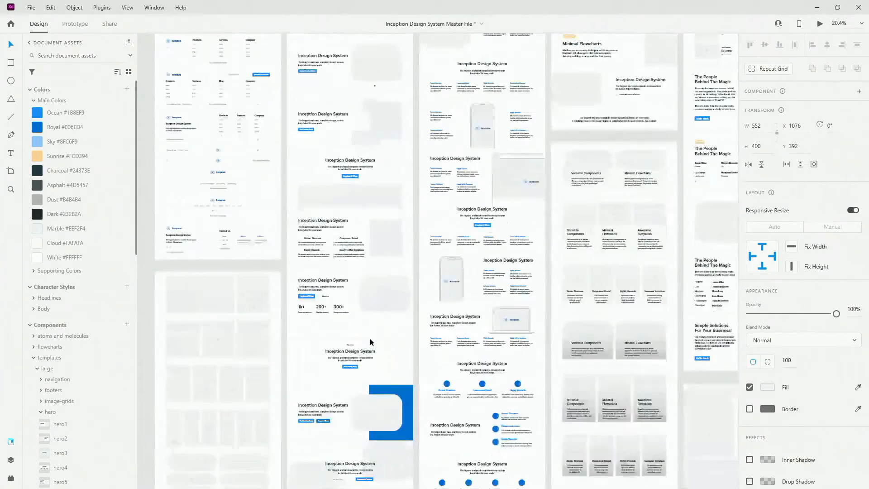
{"action": "scroll", "coordinate": [376, 317], "scroll_direction": "down", "scroll_amount": 3}
{"action": "scroll", "coordinate": [369, 319], "scroll_direction": "down", "scroll_amount": 1}
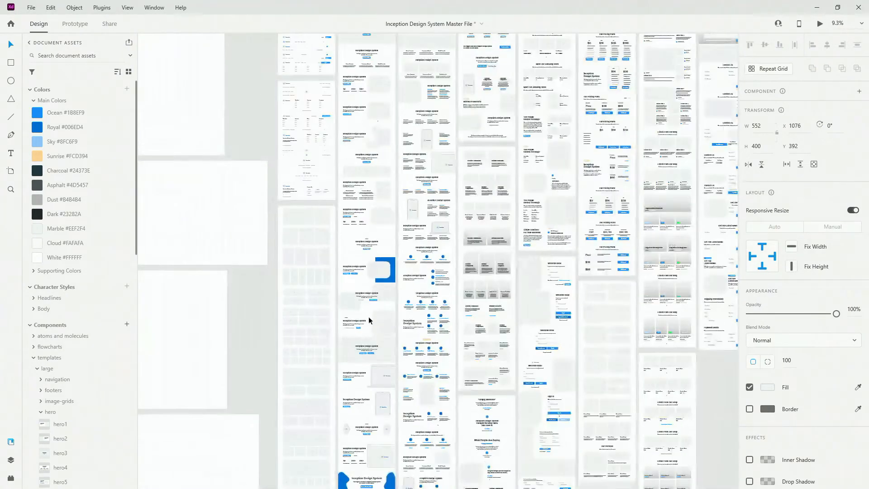
{"action": "scroll", "coordinate": [374, 324], "scroll_direction": "down", "scroll_amount": 4}
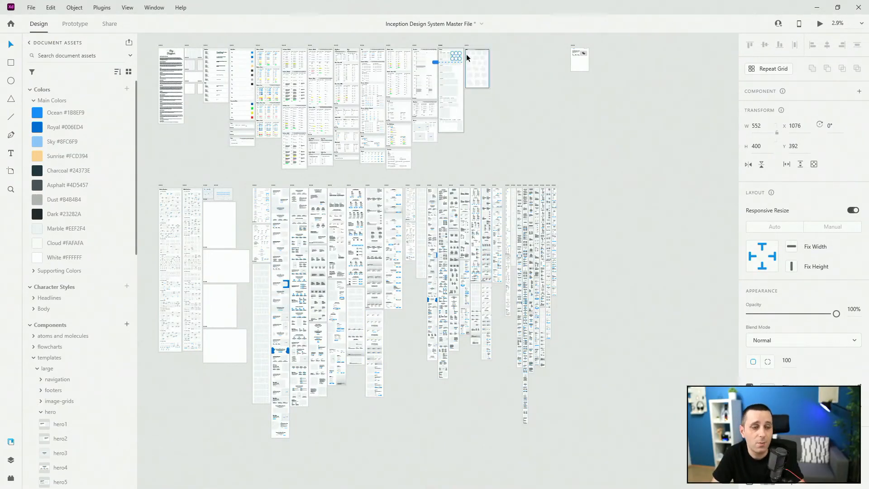
{"action": "scroll", "coordinate": [458, 48], "scroll_direction": "up", "scroll_amount": 5}
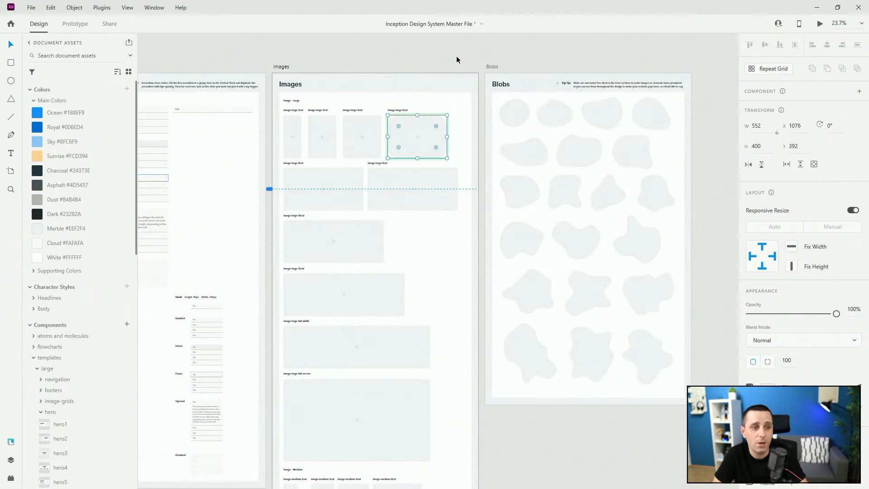
{"action": "key", "text": "ctrl+z"}
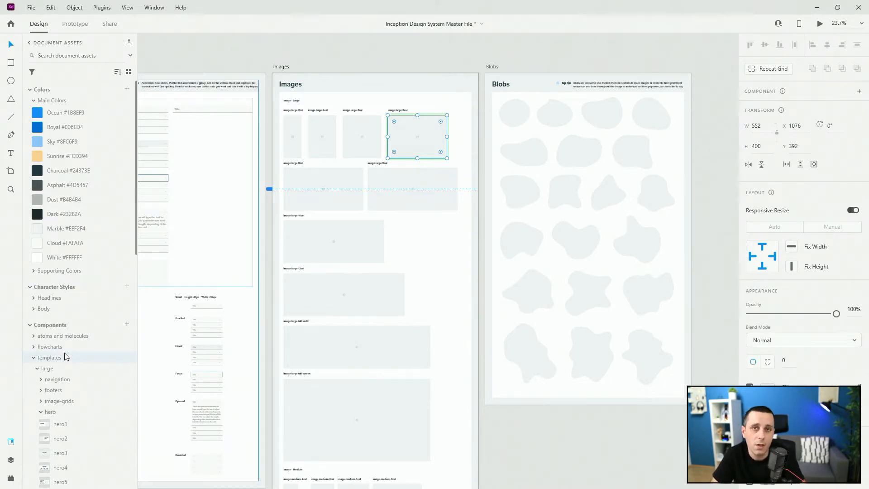
Step: Inspect the grid-large – 1 landing page artboard against the rest of the canvas
{"action": "scroll", "coordinate": [348, 154], "scroll_direction": "down", "scroll_amount": 5}
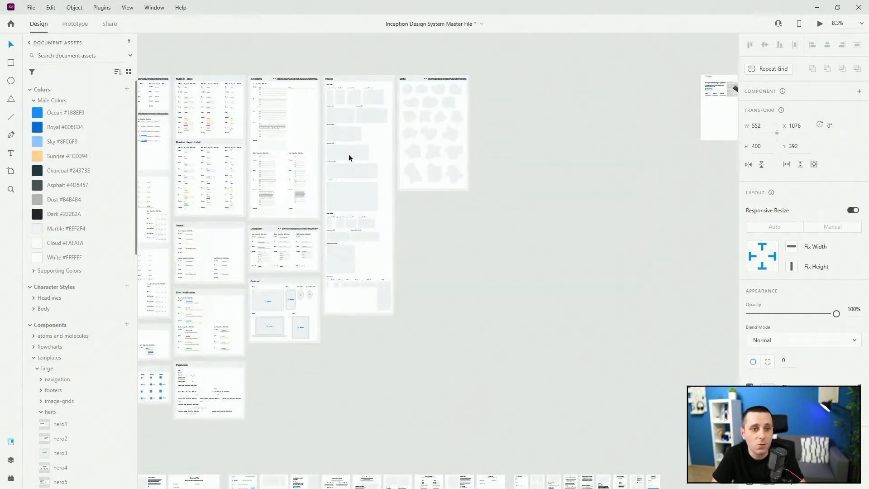
{"action": "scroll", "coordinate": [346, 156], "scroll_direction": "down", "scroll_amount": 3}
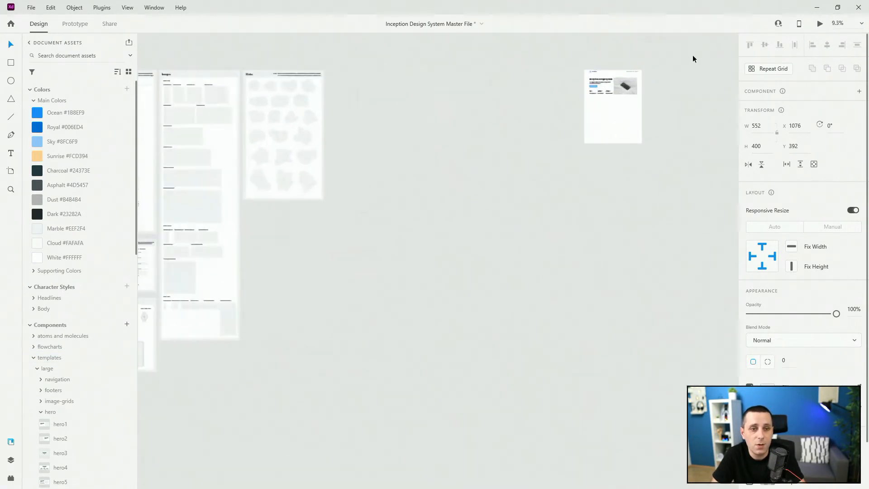
{"action": "key", "text": "ctrl+3"}
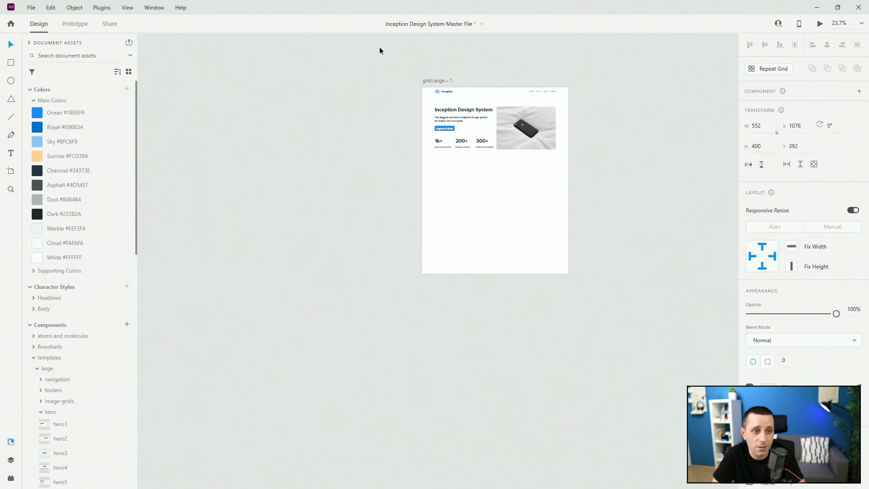
{"action": "left_click", "coordinate": [433, 80]}
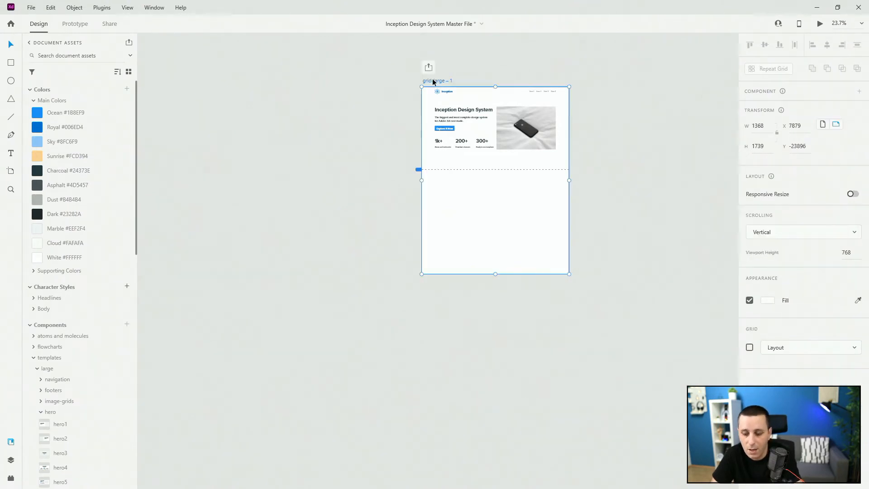
{"action": "key", "text": "ctrl+0"}
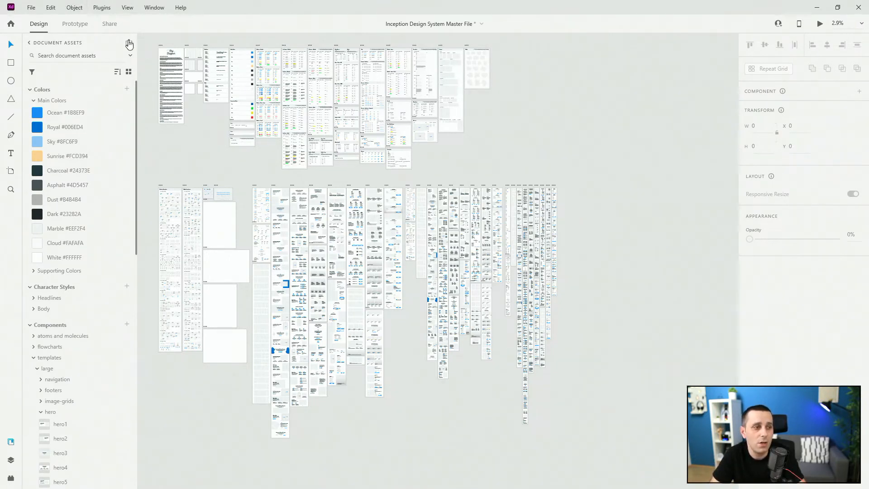
Step: Open the Libraries manager and delete the Inception Design System Test library
{"action": "mouse_move", "coordinate": [129, 44]}
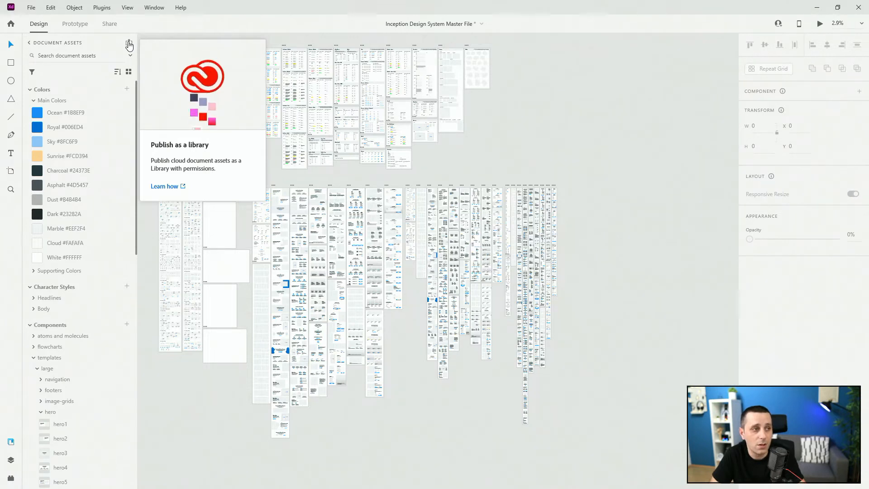
{"action": "left_click", "coordinate": [129, 44]}
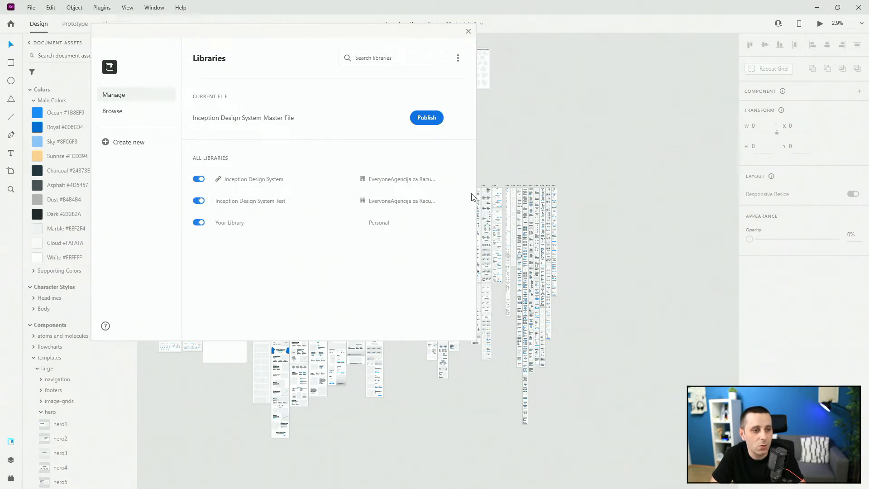
{"action": "left_click", "coordinate": [454, 201]}
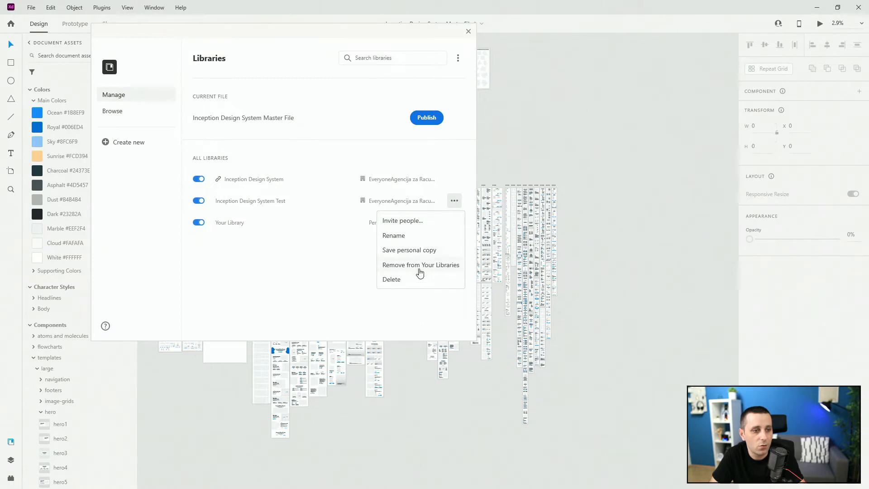
{"action": "left_click", "coordinate": [410, 279]}
{"action": "left_click", "coordinate": [317, 235]}
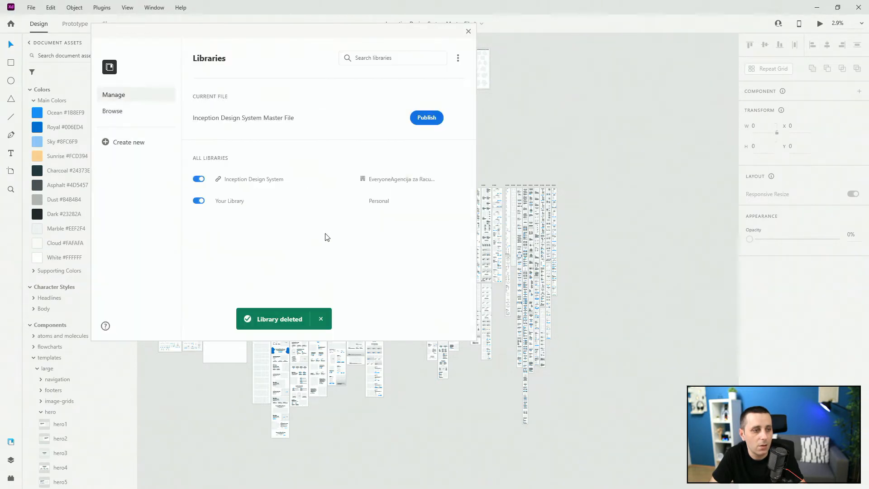
Step: Delete the Inception Design System library from the libraries list
{"action": "left_click", "coordinate": [454, 180]}
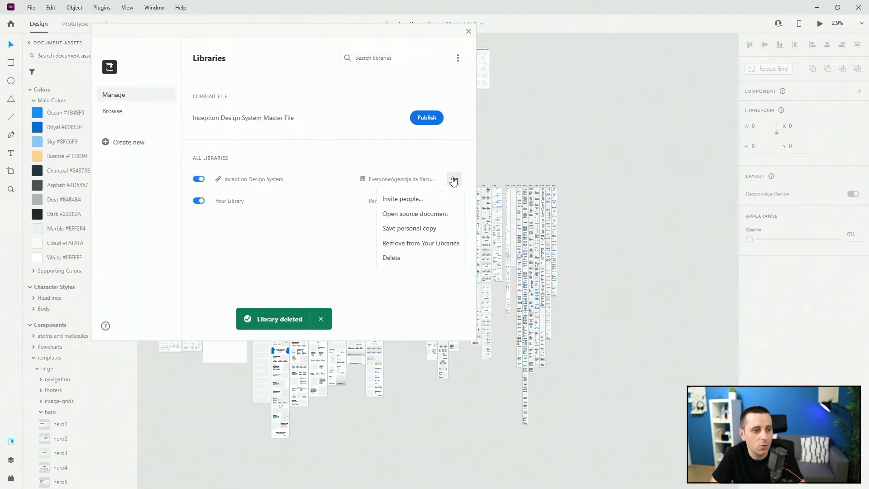
{"action": "left_click", "coordinate": [392, 258]}
{"action": "left_click", "coordinate": [318, 235]}
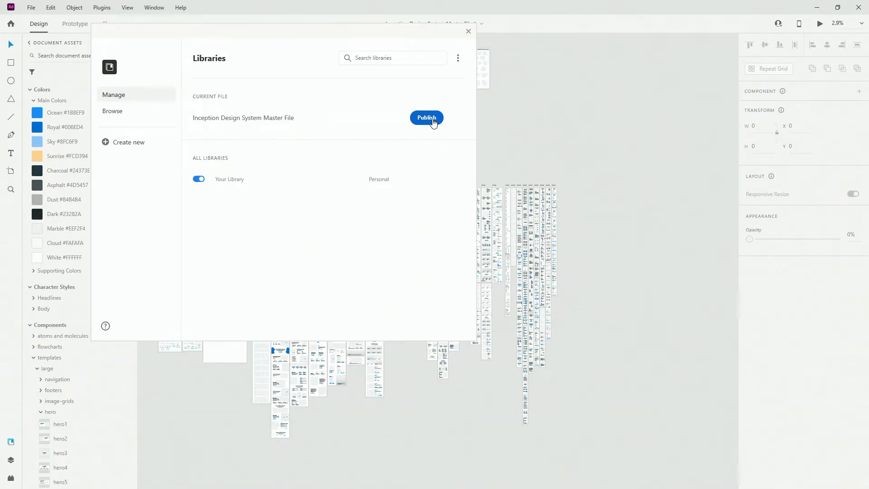
Step: Start publishing the current file and save it as an XD cloud document
{"action": "left_click", "coordinate": [426, 119]}
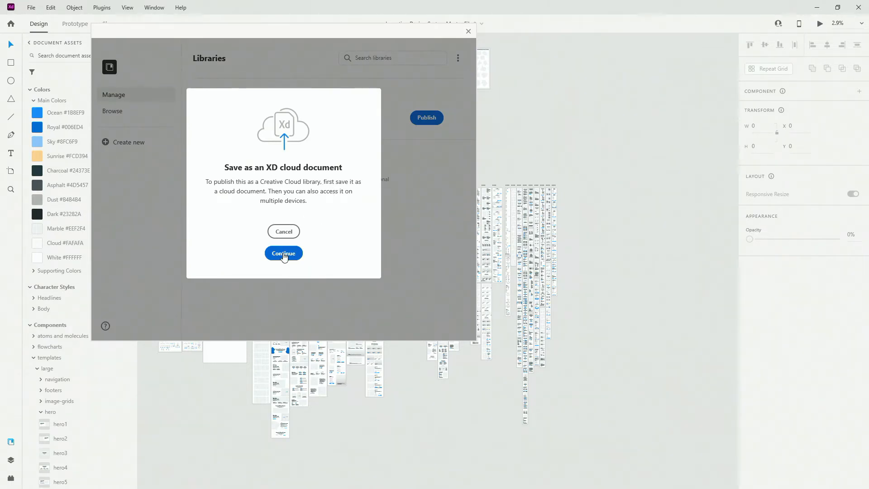
{"action": "left_click", "coordinate": [284, 254]}
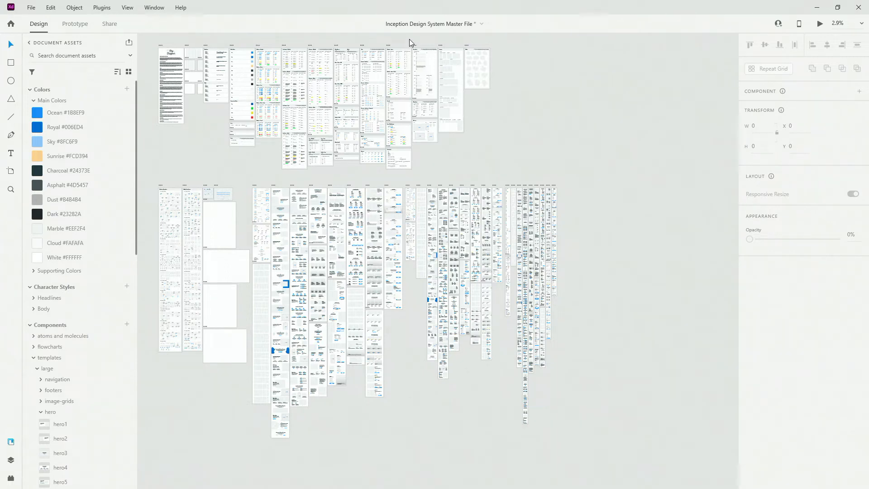
{"action": "key", "text": "ctrl+s"}
{"action": "left_click", "coordinate": [129, 47]}
{"action": "left_click", "coordinate": [425, 117]}
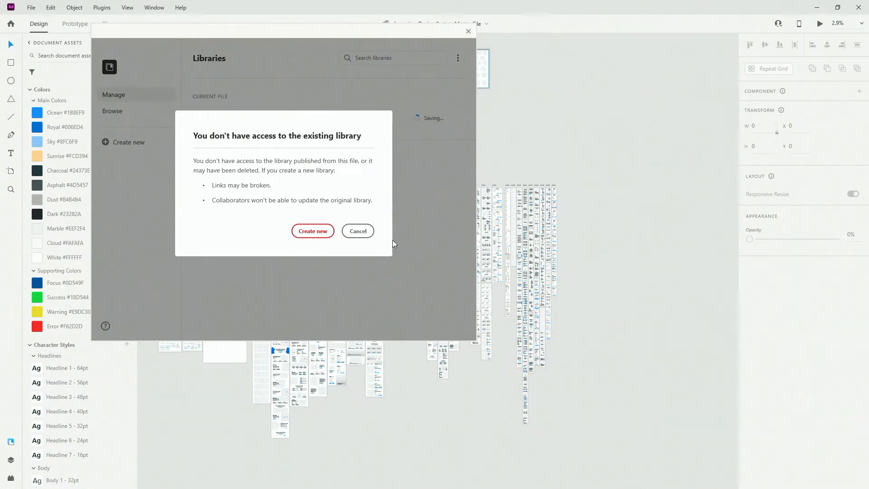
{"action": "left_click", "coordinate": [360, 232]}
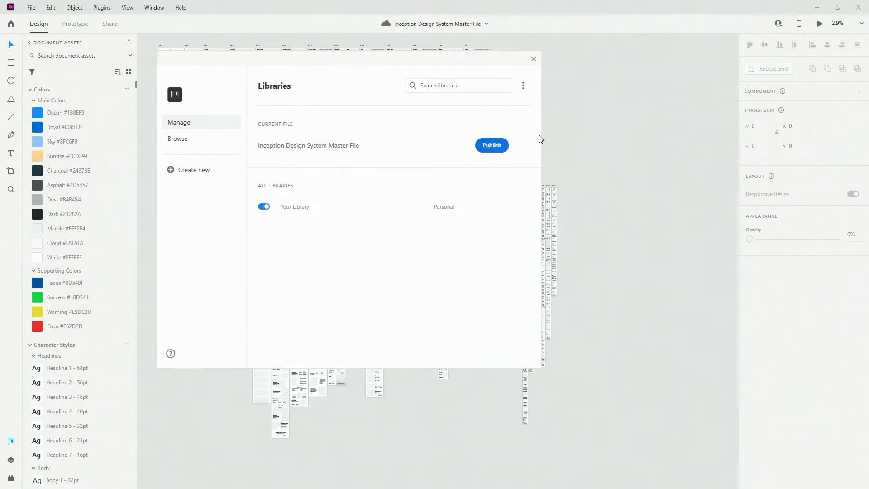
Step: Publish the file as a new library saved to Everyone, with team members given Can edit permission
{"action": "left_click", "coordinate": [489, 147]}
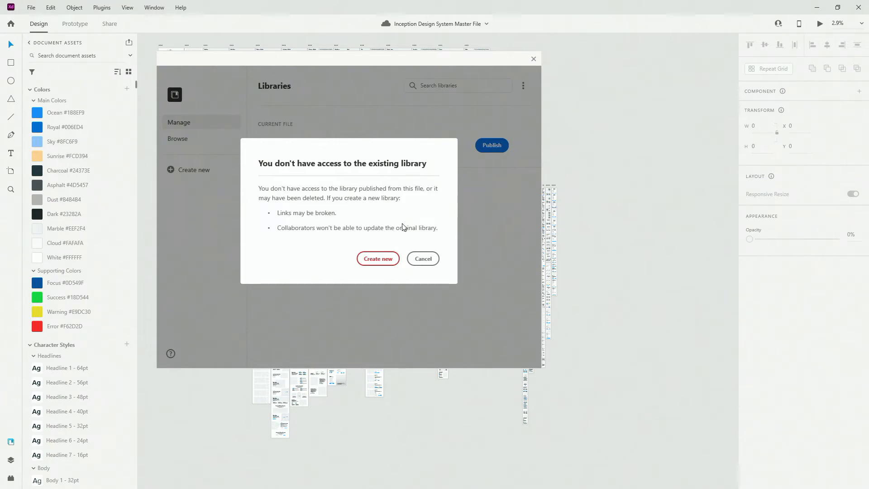
{"action": "left_click", "coordinate": [382, 258]}
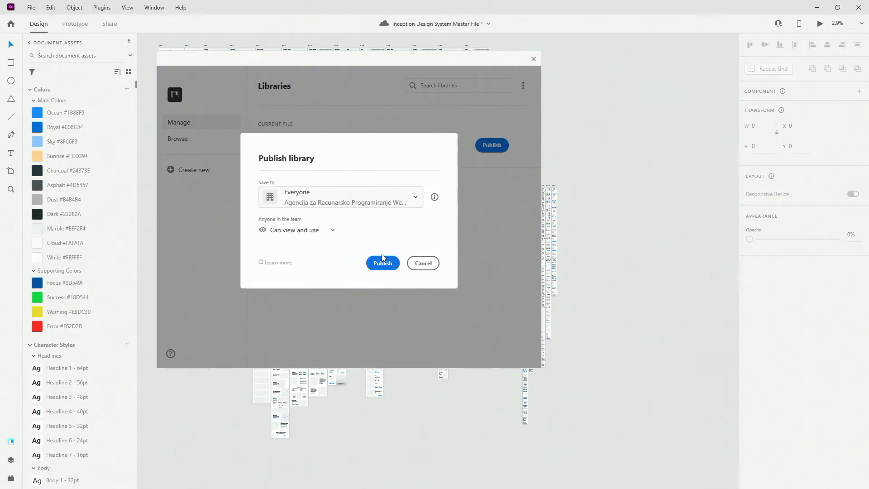
{"action": "left_click", "coordinate": [331, 232]}
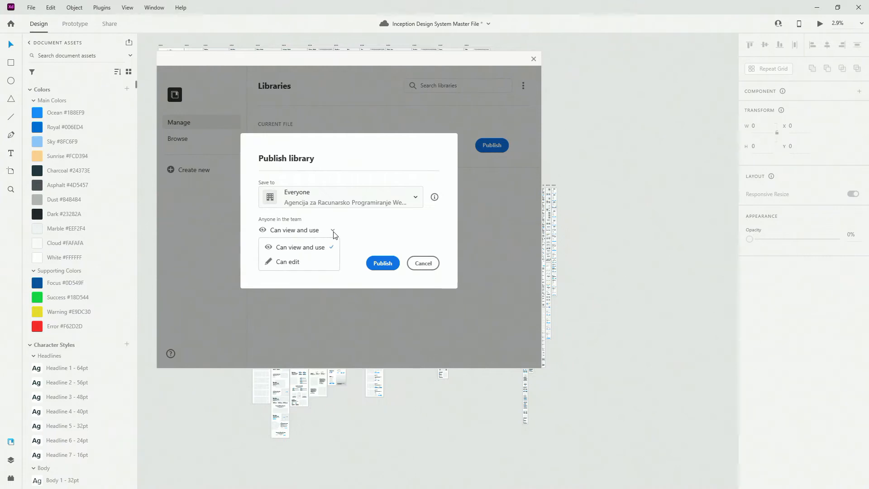
{"action": "left_click", "coordinate": [304, 263]}
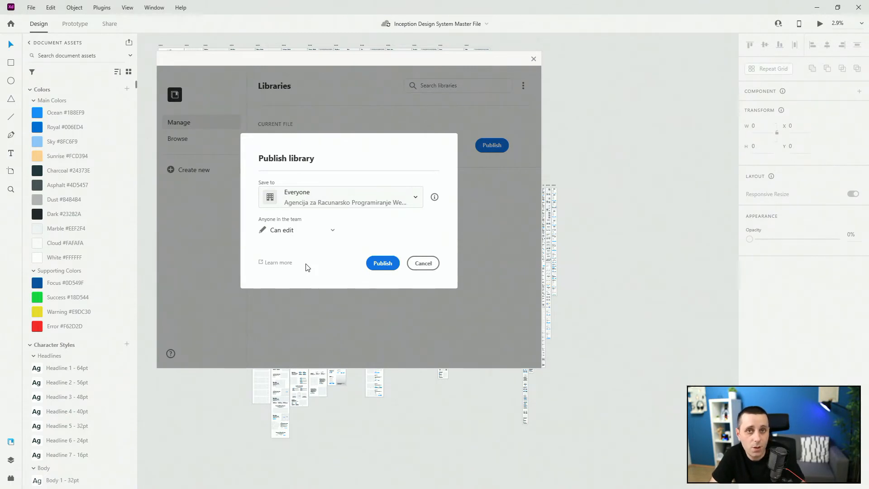
{"action": "left_click", "coordinate": [332, 230]}
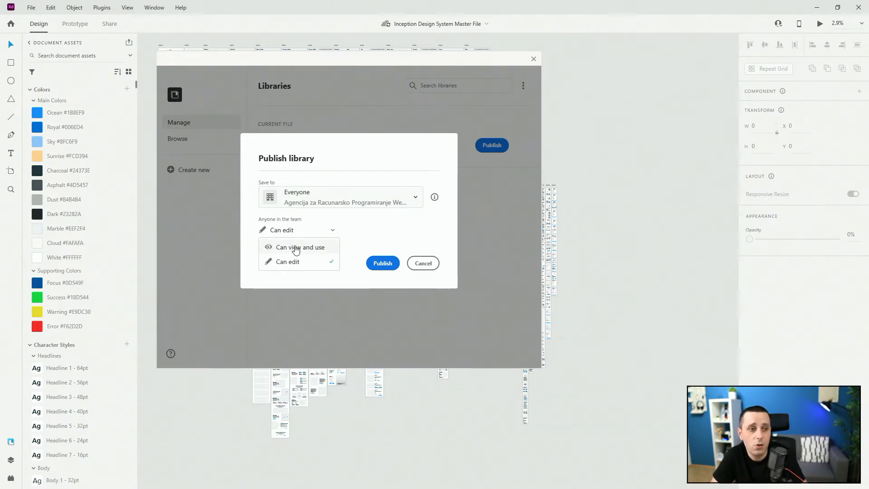
{"action": "left_click", "coordinate": [385, 230]}
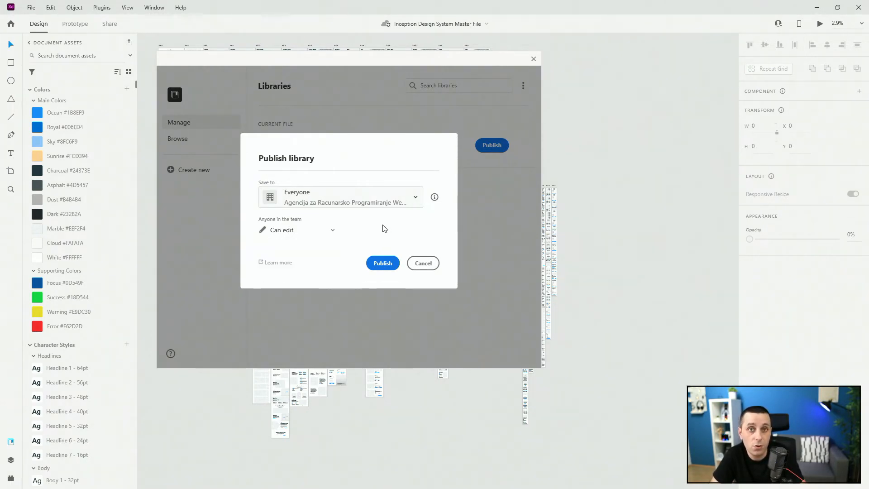
{"action": "left_click", "coordinate": [378, 265]}
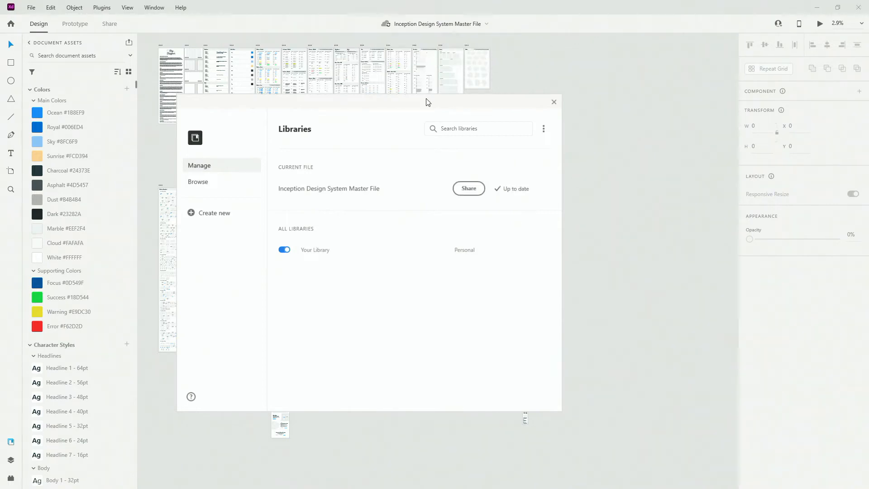
Step: Create a new Web 1920 document and save it to the cloud as Our Website
{"action": "left_click", "coordinate": [467, 190]}
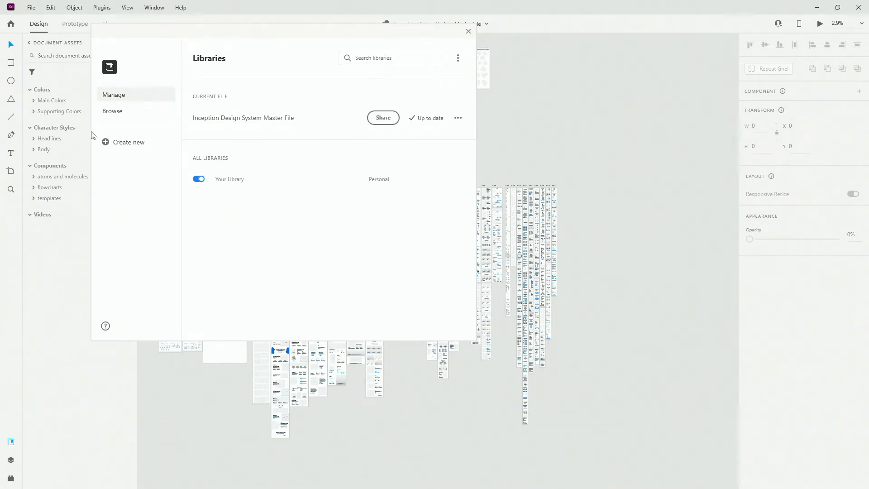
{"action": "left_click", "coordinate": [468, 33]}
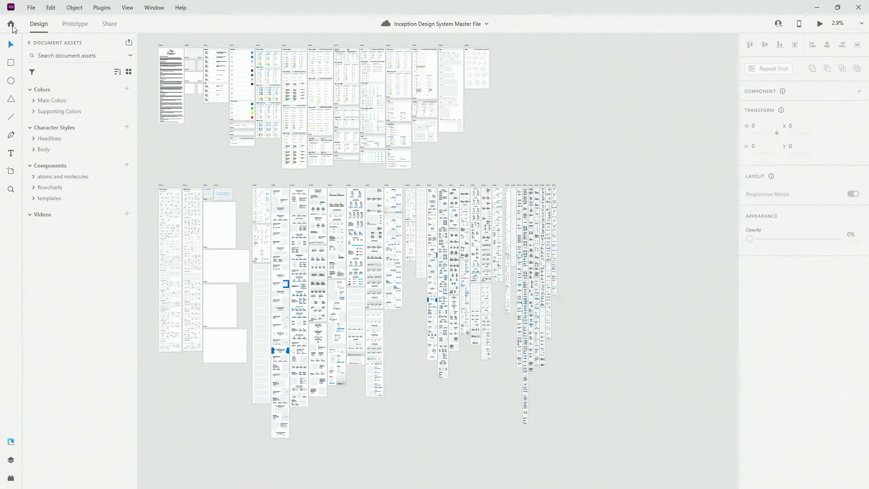
{"action": "left_click", "coordinate": [11, 25]}
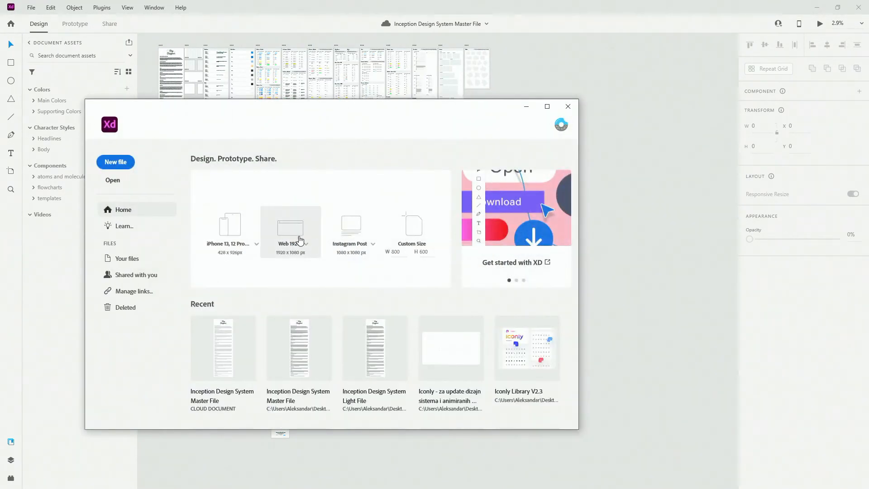
{"action": "left_click", "coordinate": [300, 240]}
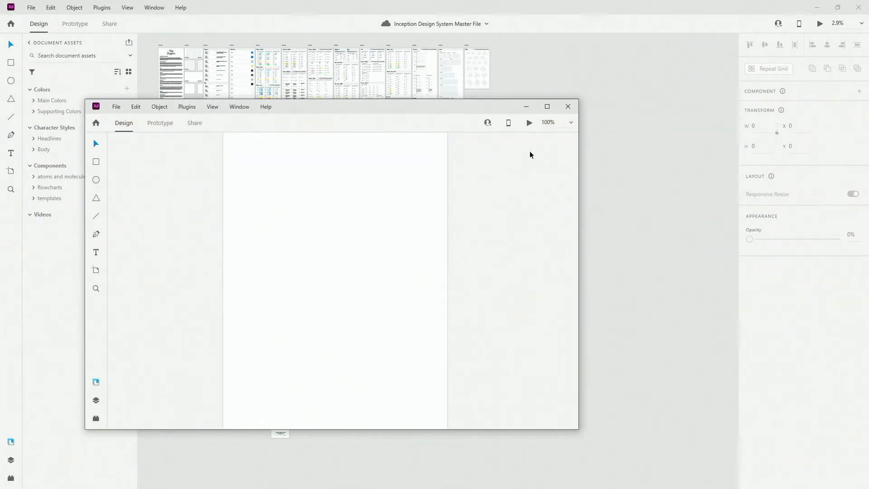
{"action": "left_click", "coordinate": [546, 108]}
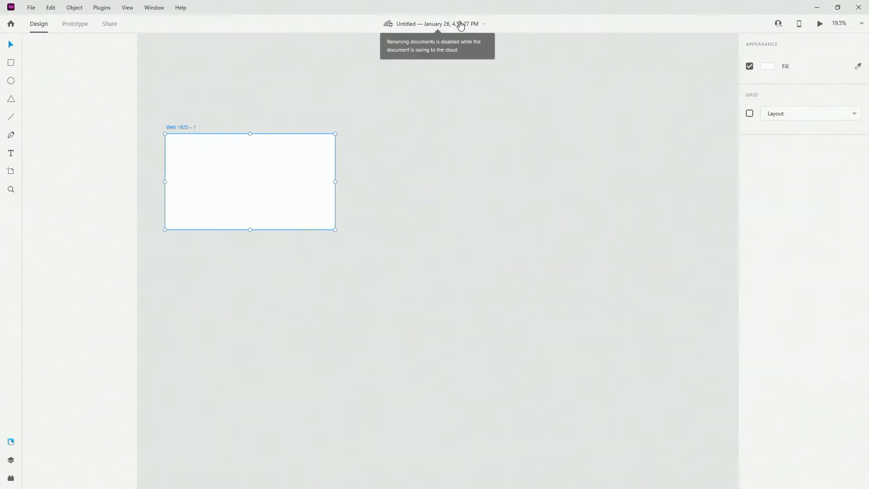
{"action": "left_click", "coordinate": [447, 29]}
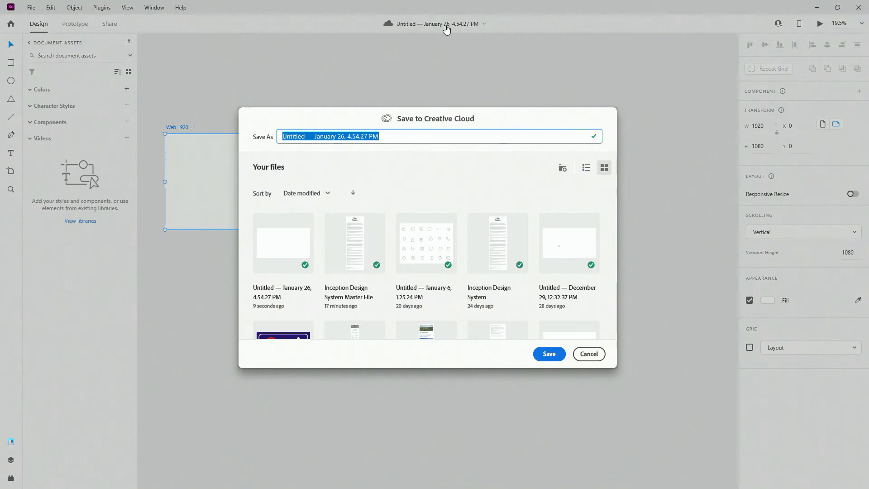
{"action": "type", "text": "Our "}
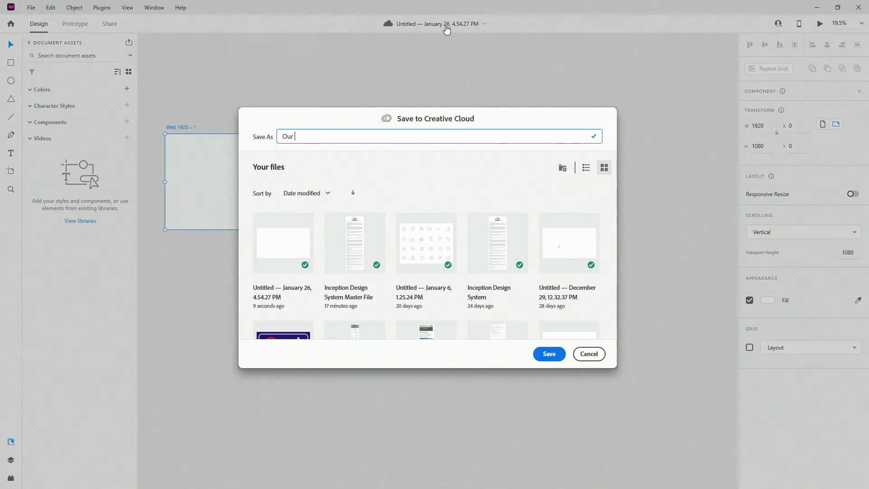
{"action": "type", "text": "Website"}
{"action": "left_click", "coordinate": [549, 354]}
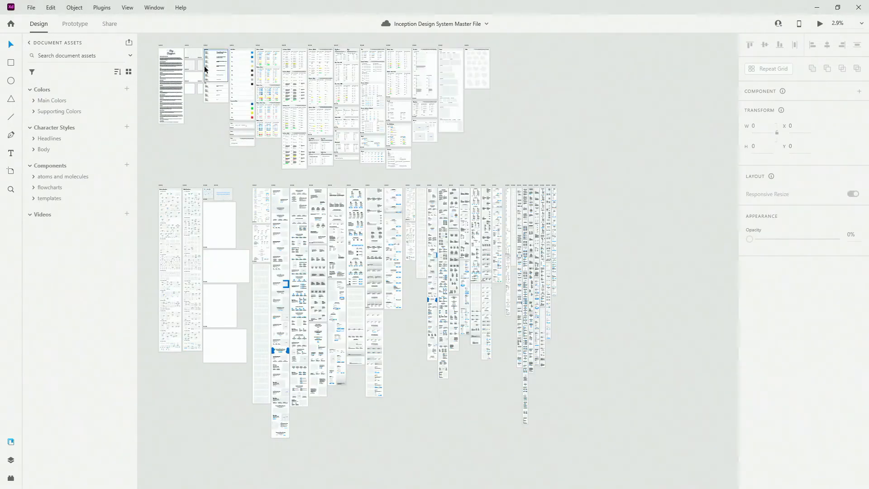
Step: Bring the grid-large artboard from the master file into the Our Website document
{"action": "left_click", "coordinate": [186, 44]}
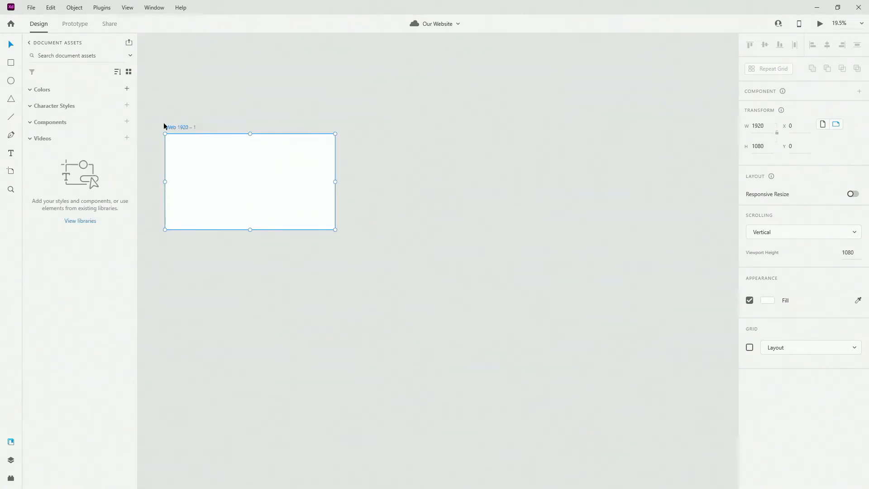
{"action": "left_click", "coordinate": [469, 134]}
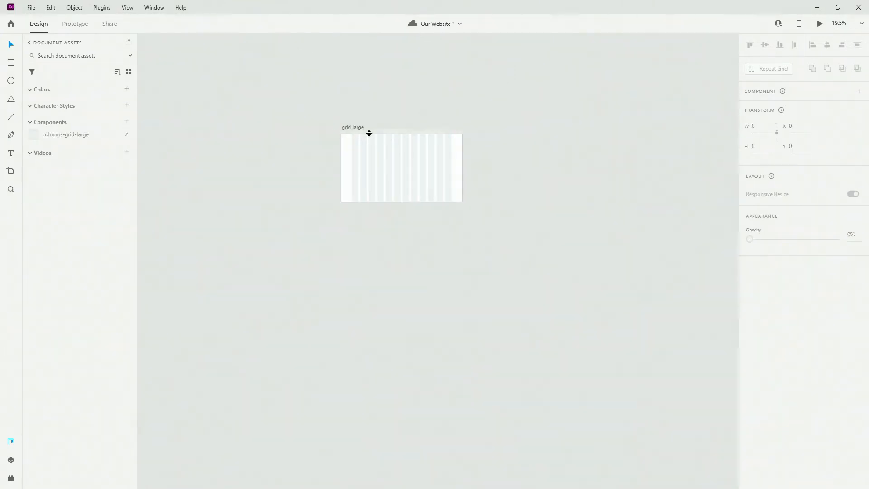
{"action": "left_click", "coordinate": [359, 128]}
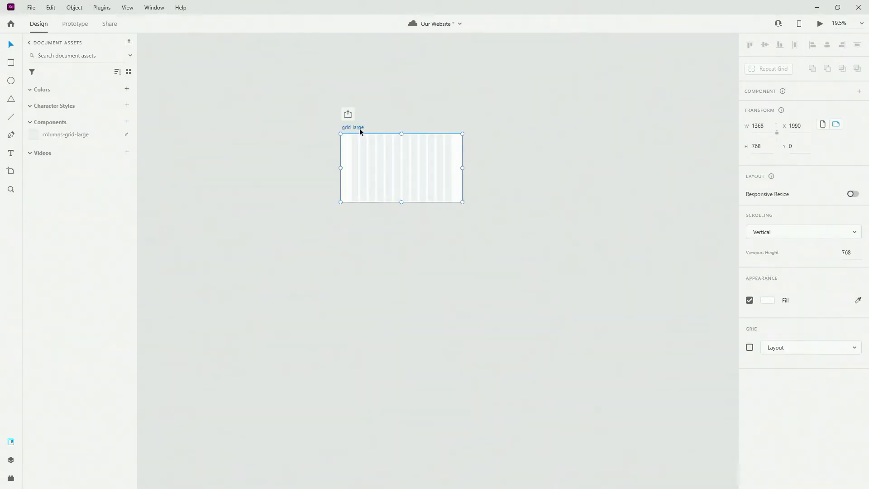
{"action": "key", "text": "ctrl+3"}
{"action": "scroll", "coordinate": [356, 140], "scroll_direction": "down", "scroll_amount": 3}
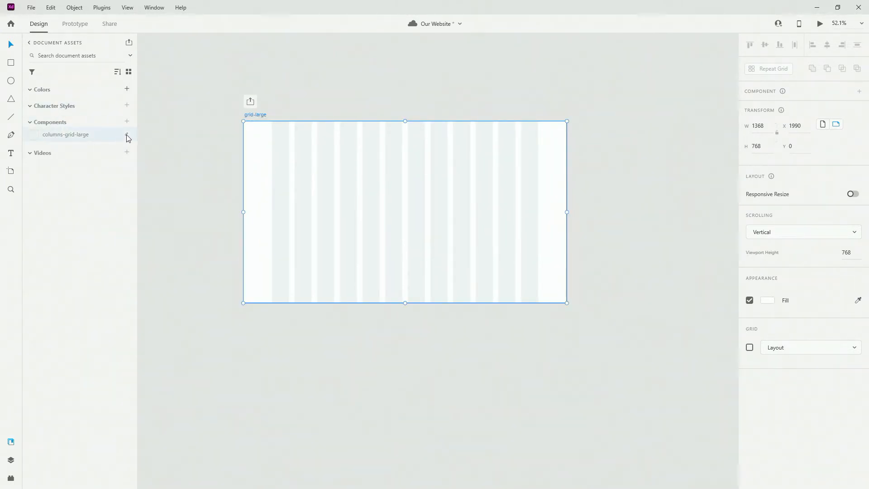
Step: Open the Inception Design System Master File library in the assets panel
{"action": "mouse_move", "coordinate": [127, 135]}
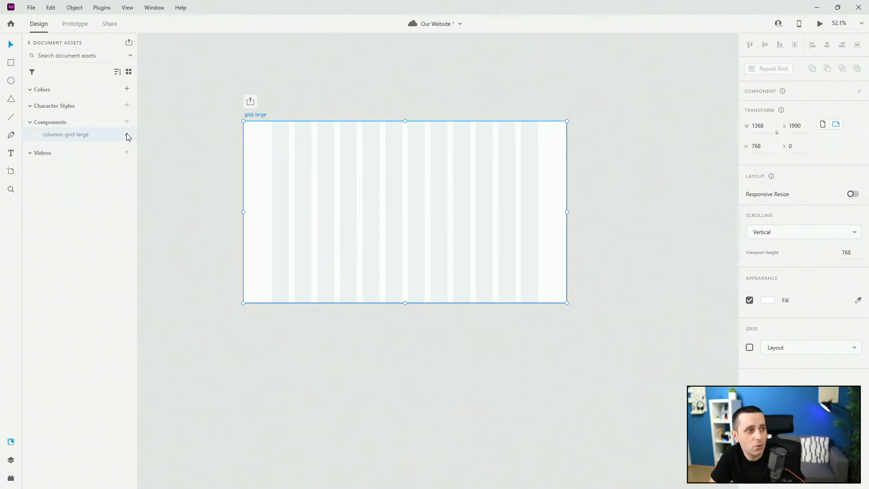
{"action": "left_click", "coordinate": [29, 43]}
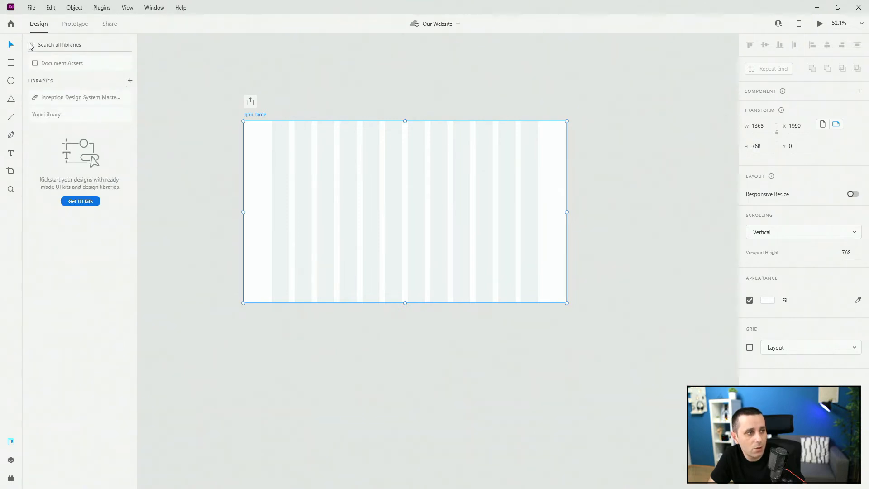
{"action": "left_click", "coordinate": [70, 99]}
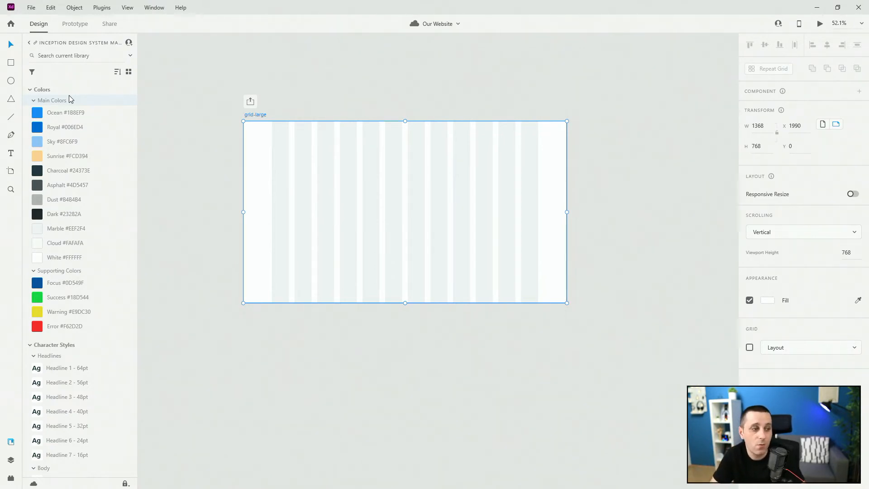
Step: Lengthen the grid-large artboard downward and delete its column grid overlay
{"action": "scroll", "coordinate": [291, 109], "scroll_direction": "down", "scroll_amount": 3}
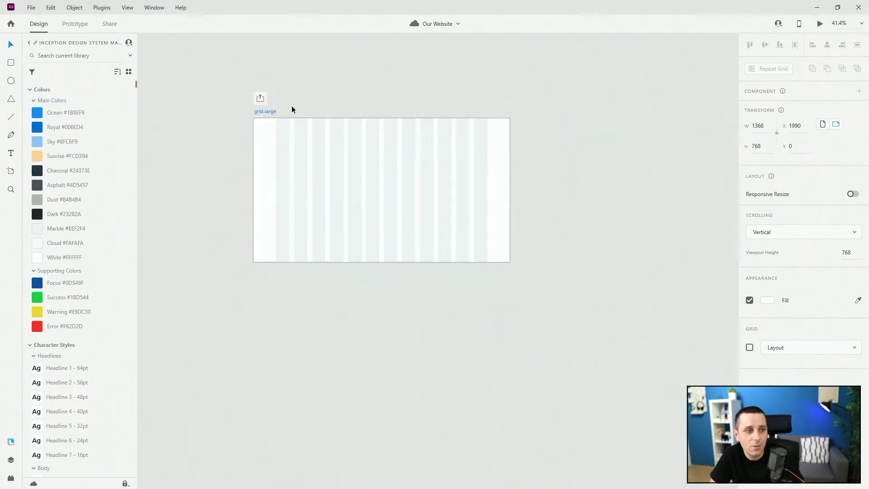
{"action": "left_click", "coordinate": [282, 105]}
{"action": "left_click_drag", "start_coordinate": [343, 198], "coordinate": [344, 421]}
{"action": "left_click", "coordinate": [343, 193]}
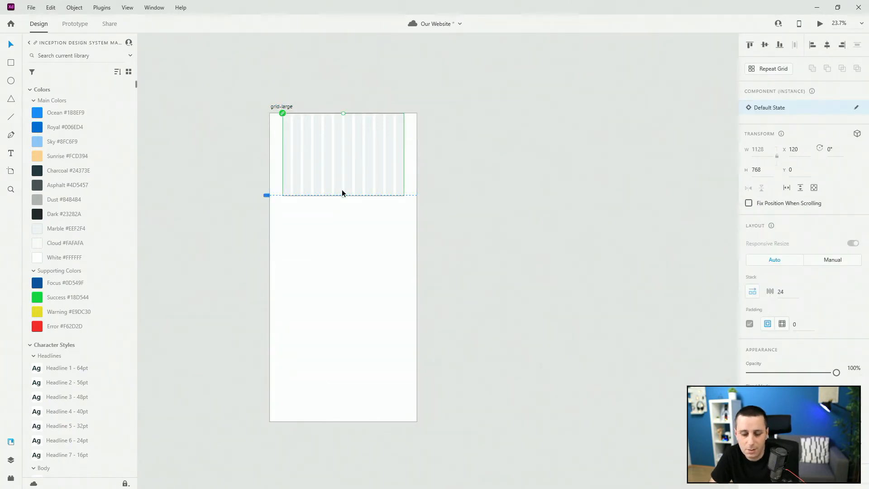
{"action": "key", "text": "Delete"}
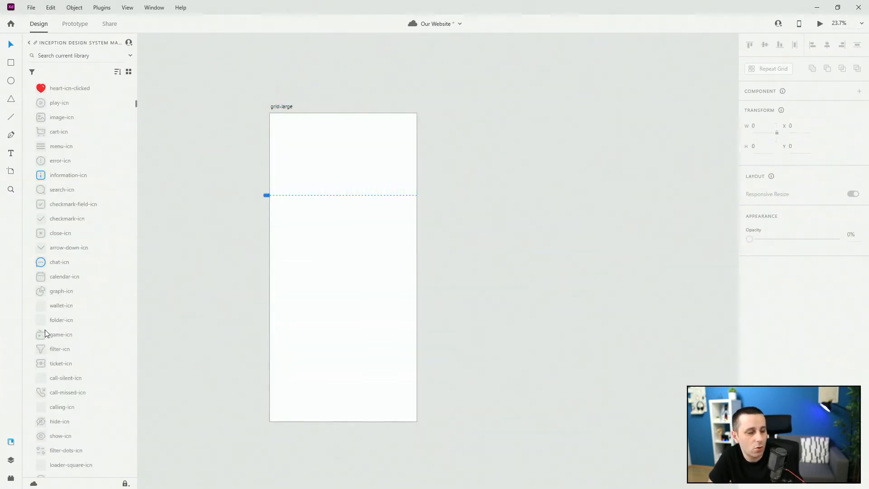
Step: Place the nav1 navigation template from the large templates at the top of the artboard
{"action": "scroll", "coordinate": [45, 330], "scroll_direction": "up", "scroll_amount": 12}
{"action": "scroll", "coordinate": [45, 330], "scroll_direction": "up", "scroll_amount": 3}
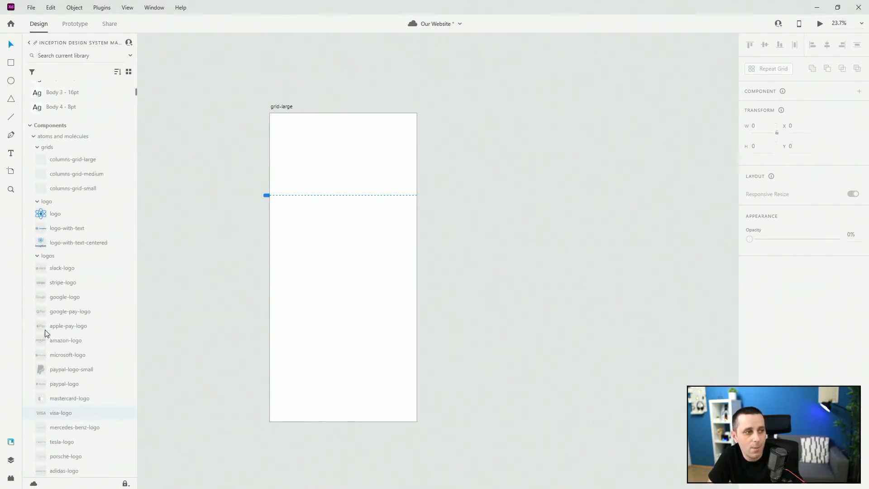
{"action": "left_click", "coordinate": [33, 137]}
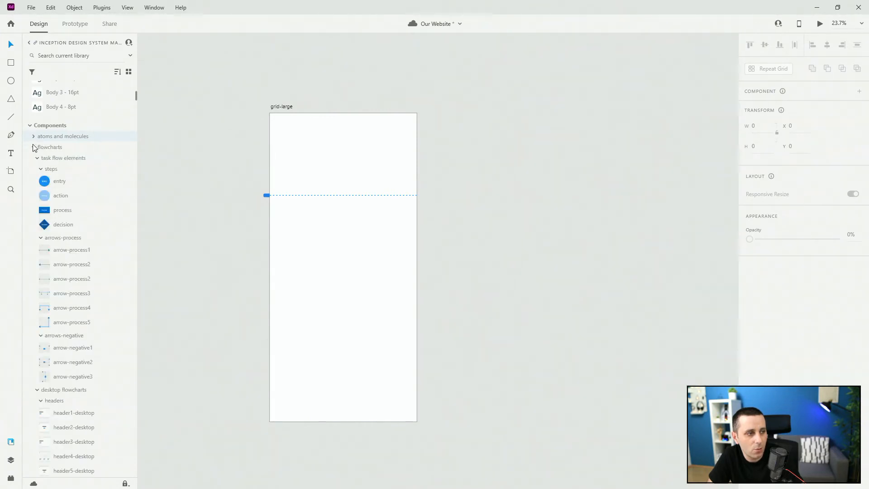
{"action": "left_click", "coordinate": [33, 137]}
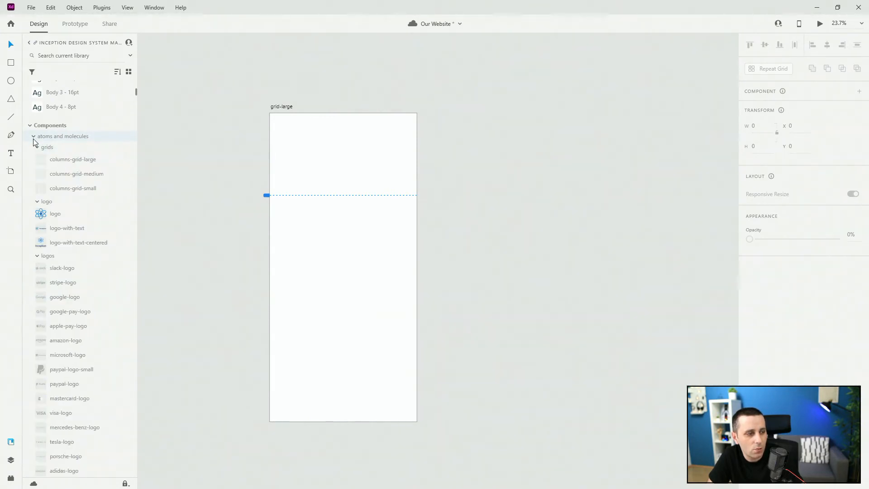
{"action": "left_click", "coordinate": [34, 137]}
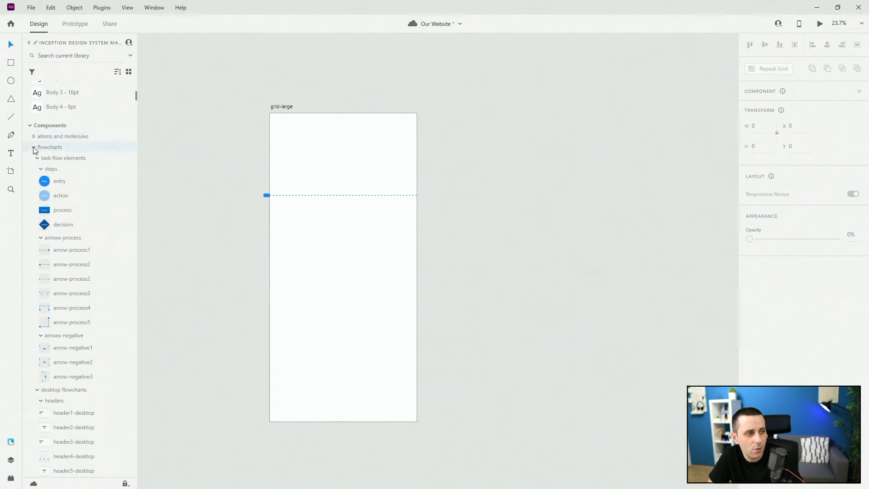
{"action": "left_click", "coordinate": [34, 148]}
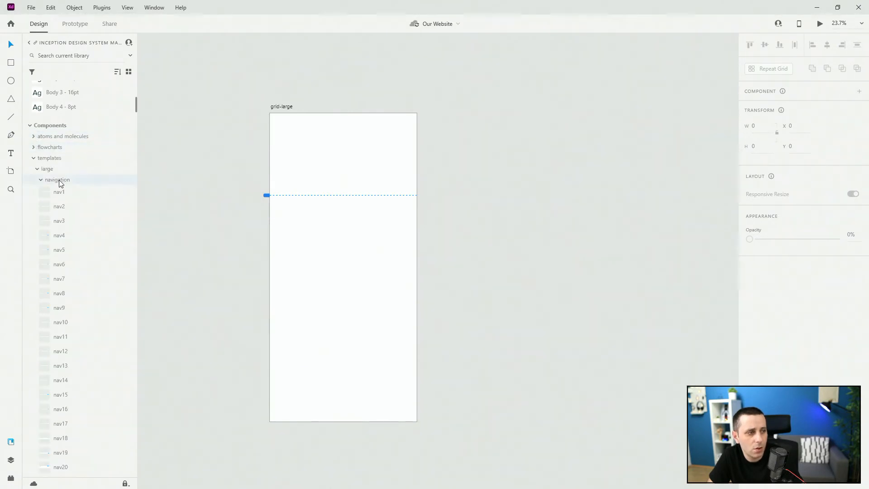
{"action": "left_click_drag", "start_coordinate": [57, 198], "coordinate": [322, 148]}
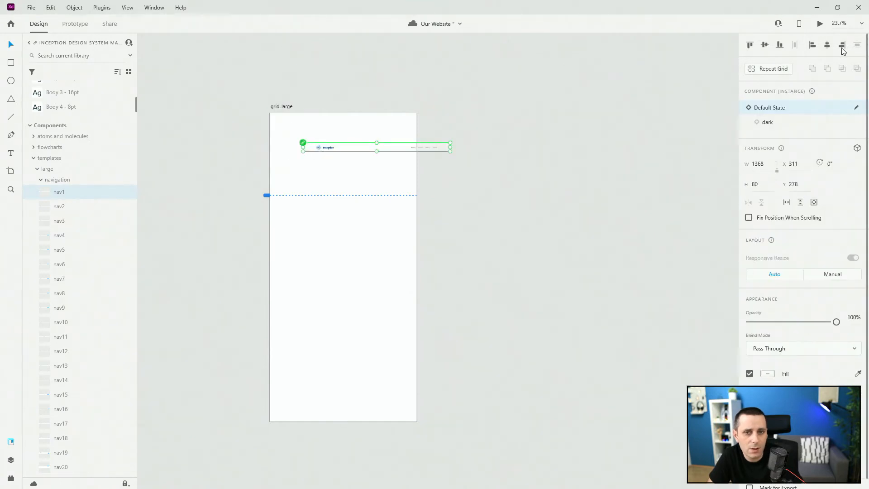
{"action": "left_click", "coordinate": [746, 46]}
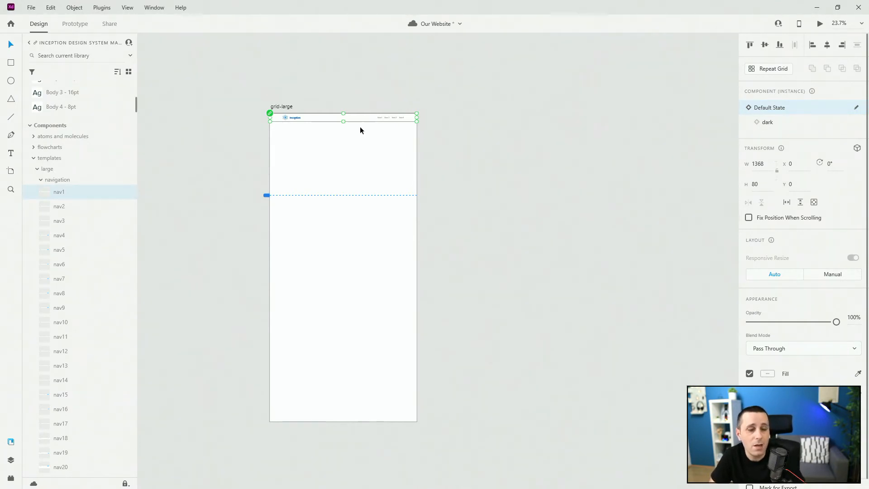
Step: Add the hero5 template and position it directly beneath the navigation bar
{"action": "scroll", "coordinate": [322, 107], "scroll_direction": "up", "scroll_amount": 5}
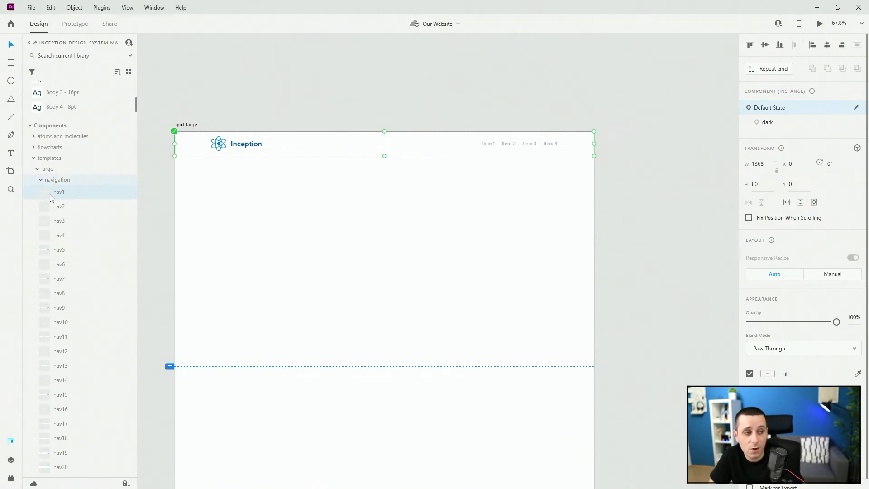
{"action": "left_click", "coordinate": [40, 180]}
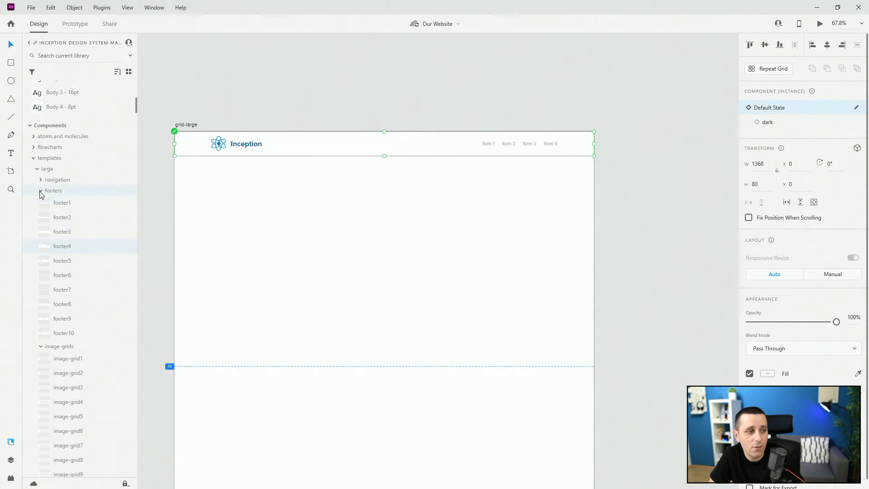
{"action": "left_click", "coordinate": [40, 191]}
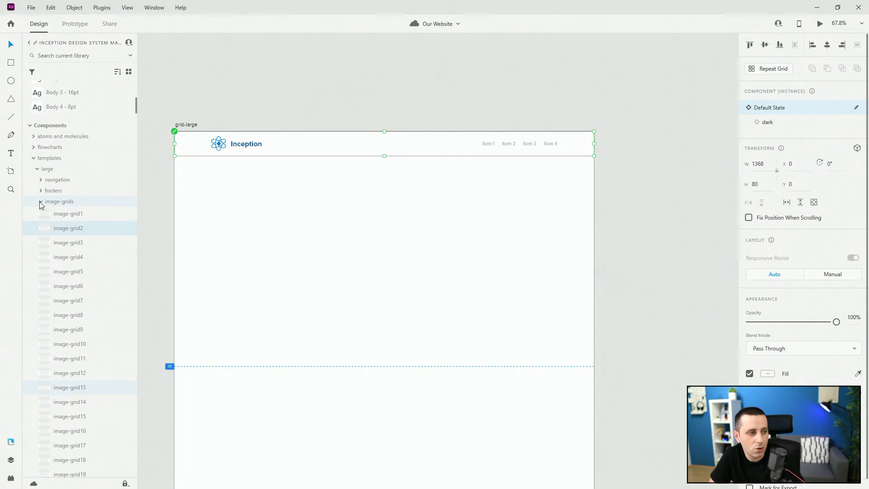
{"action": "left_click", "coordinate": [41, 201]}
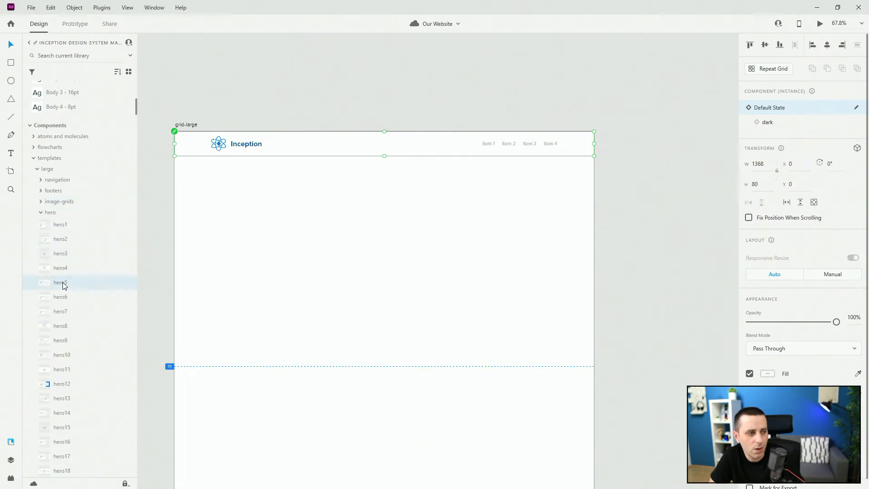
{"action": "left_click_drag", "start_coordinate": [66, 283], "coordinate": [240, 237]}
{"action": "left_click_drag", "start_coordinate": [458, 299], "coordinate": [394, 216]}
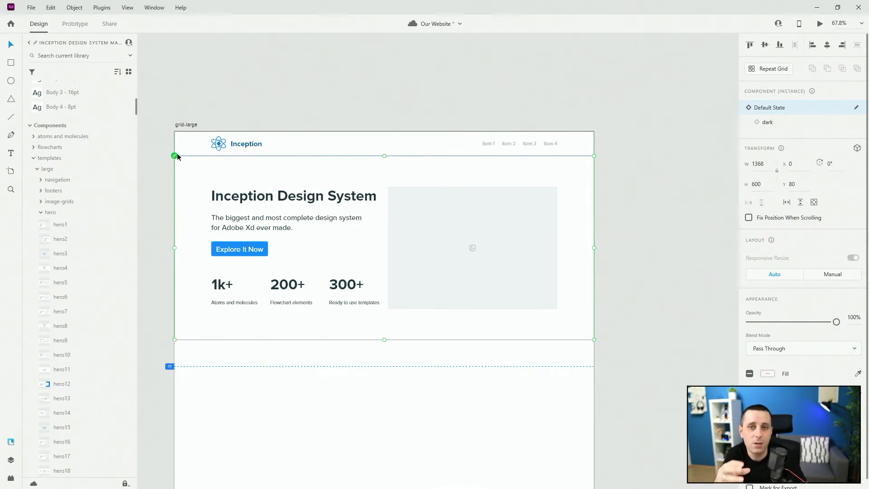
Step: Edit the hero image placeholder's main component in the master file, rounding its corners to 38
{"action": "double_click", "coordinate": [449, 198]}
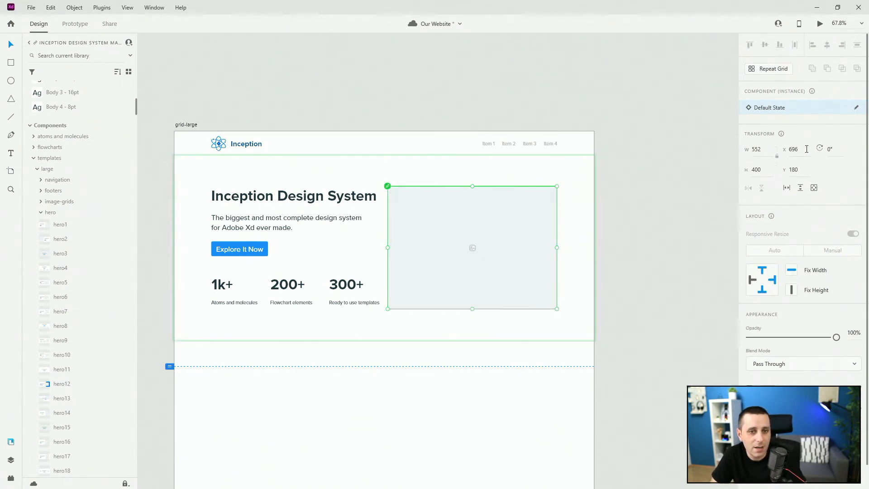
{"action": "left_click", "coordinate": [857, 109]}
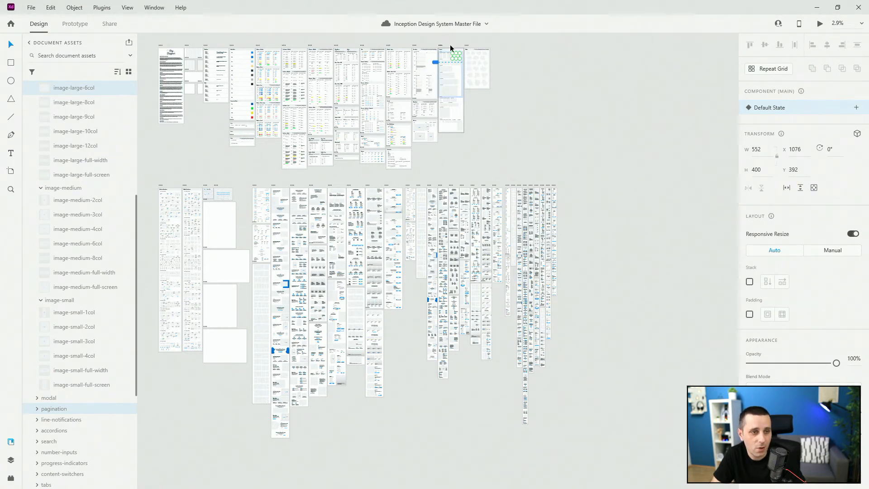
{"action": "scroll", "coordinate": [451, 45], "scroll_direction": "up", "scroll_amount": 10}
{"action": "scroll", "coordinate": [498, 129], "scroll_direction": "up", "scroll_amount": 5}
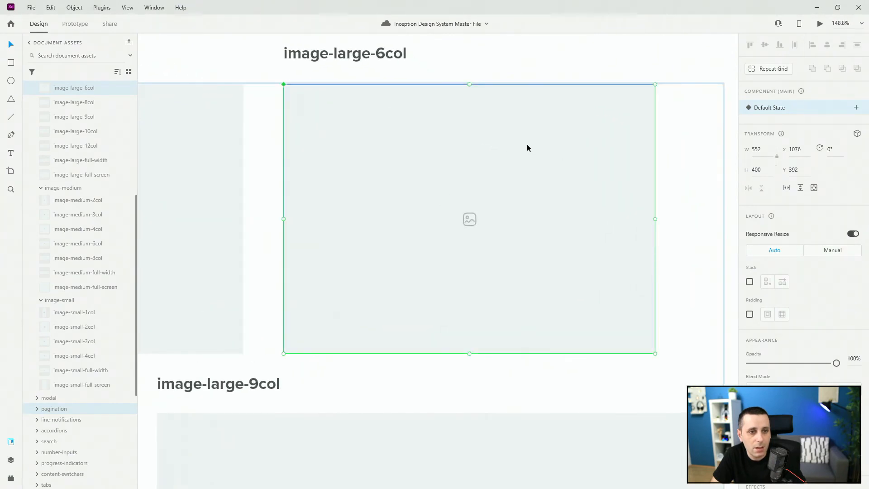
{"action": "double_click", "coordinate": [632, 110]}
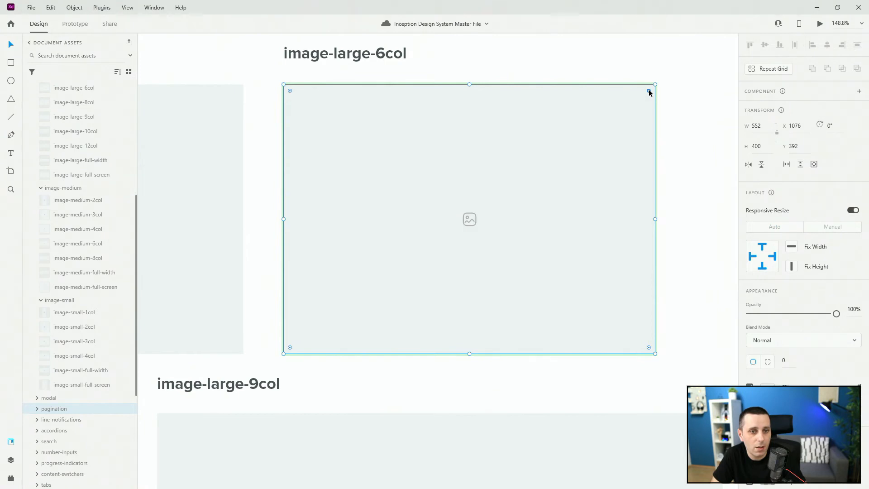
{"action": "left_click_drag", "start_coordinate": [650, 93], "coordinate": [630, 99]}
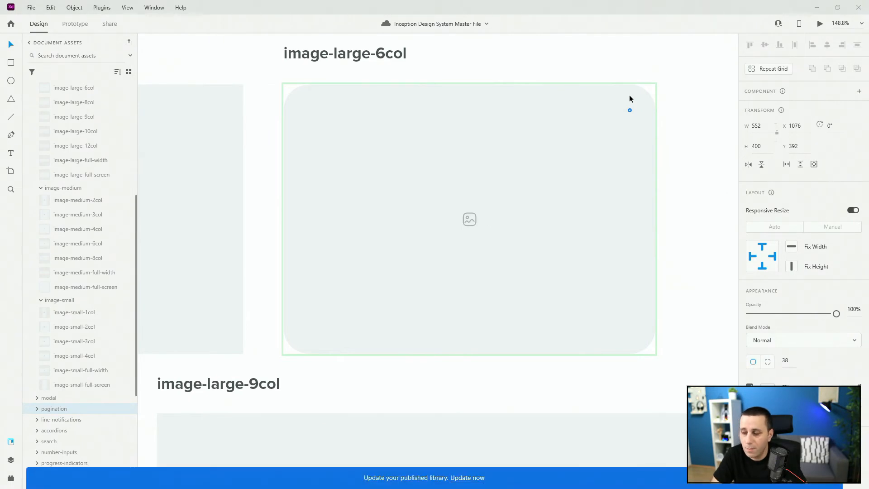
{"action": "key", "text": "alt+Tab"}
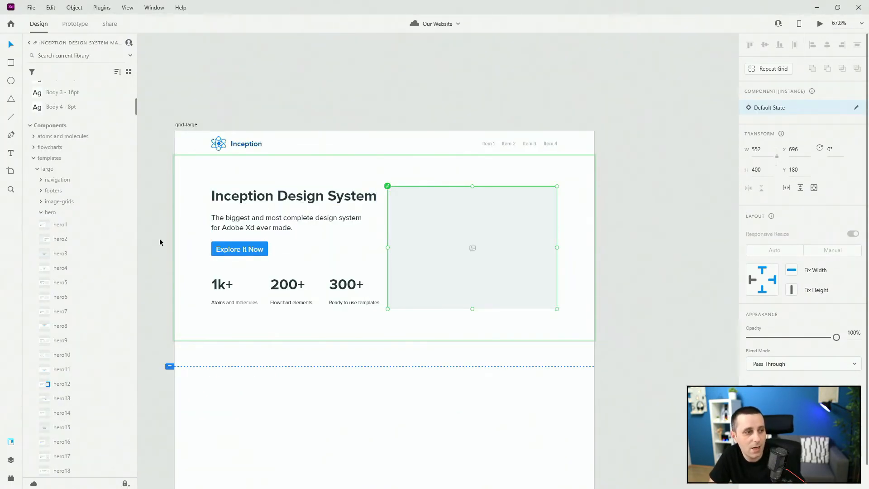
{"action": "scroll", "coordinate": [78, 184], "scroll_direction": "up", "scroll_amount": 10}
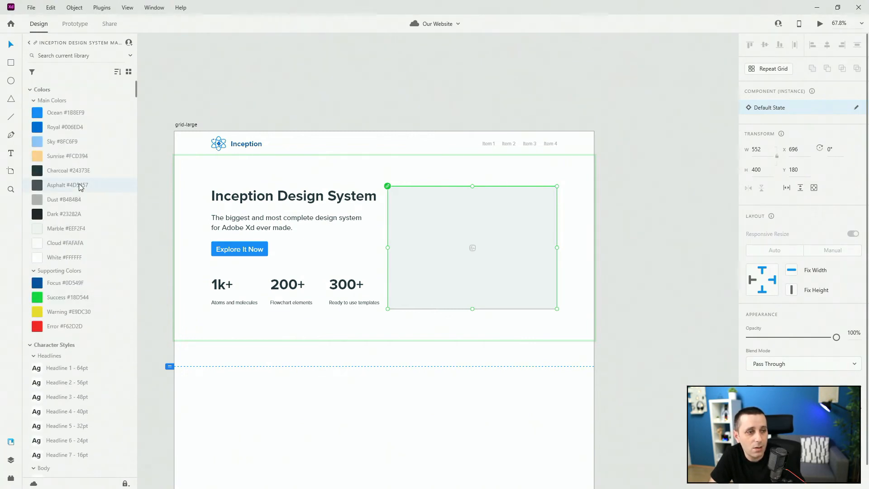
{"action": "mouse_move", "coordinate": [80, 187]}
{"action": "scroll", "coordinate": [79, 187], "scroll_direction": "down", "scroll_amount": 10}
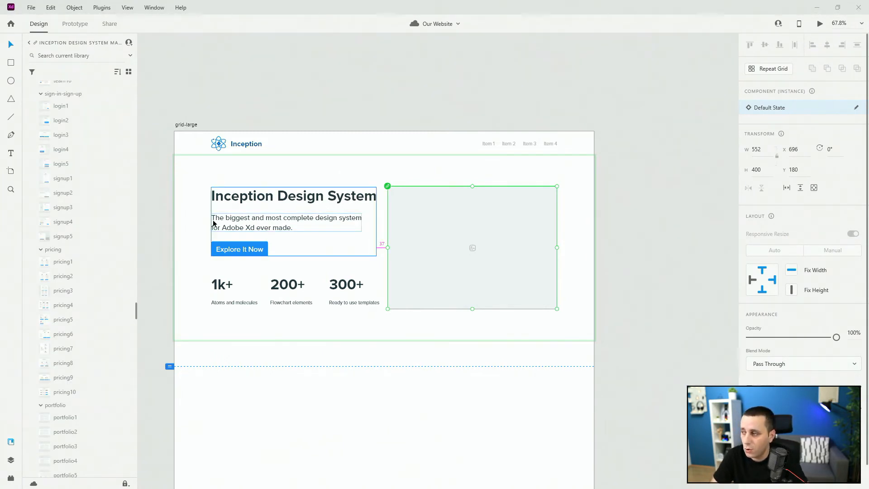
Step: In the master file, set the image placeholder component's corner radius to 20
{"action": "key", "text": "alt+Tab"}
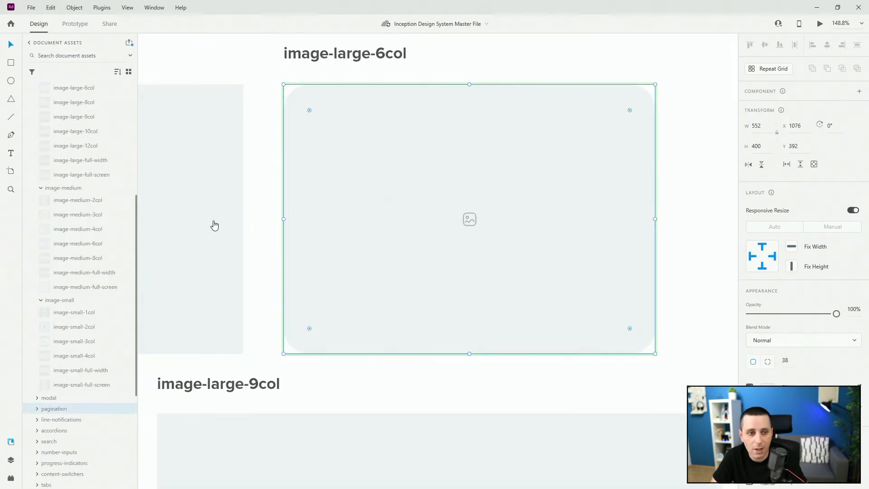
{"action": "left_click_drag", "start_coordinate": [309, 109], "coordinate": [295, 92]}
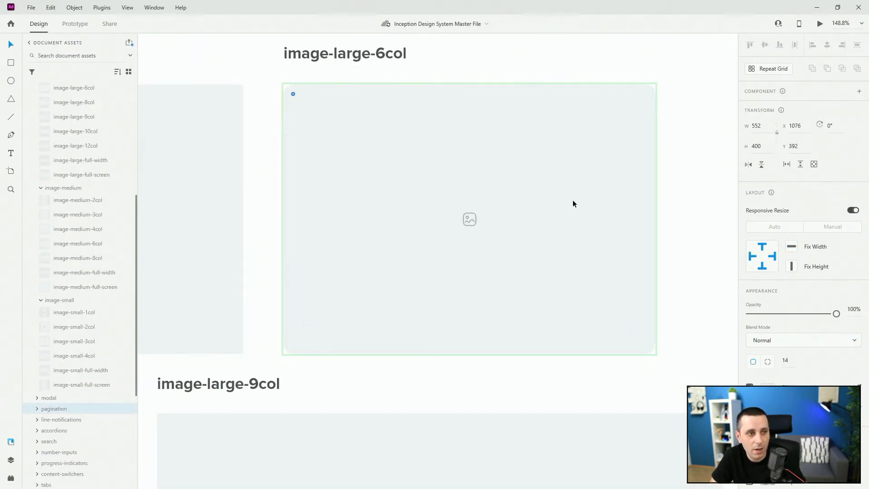
{"action": "left_click", "coordinate": [788, 362]}
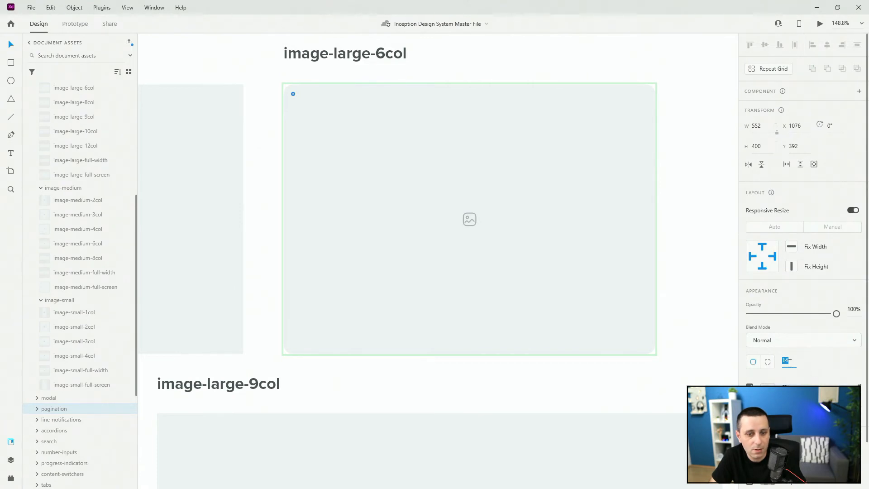
{"action": "type", "text": "20"}
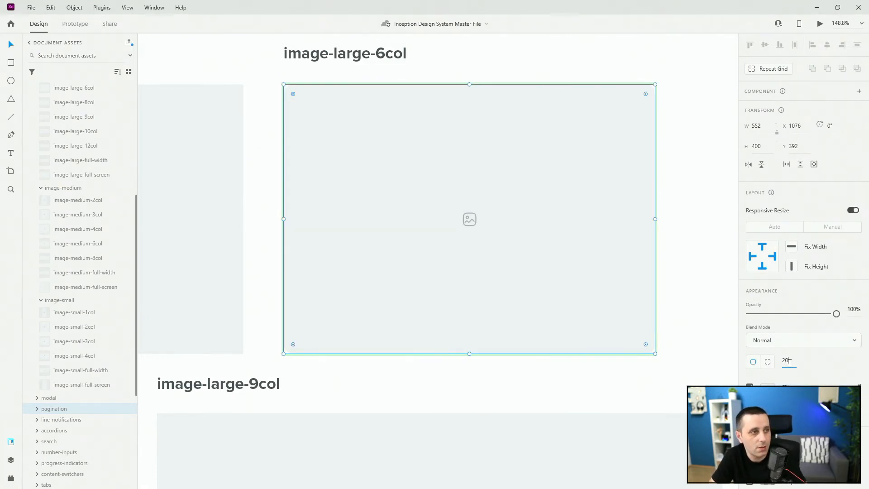
{"action": "key", "text": "Return"}
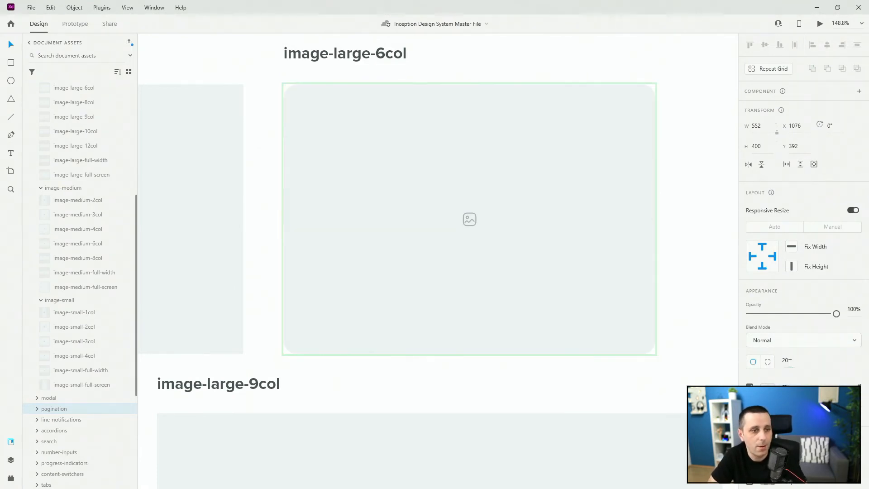
Step: Publish the master file's library changes from the Libraries manager
{"action": "left_click", "coordinate": [130, 44]}
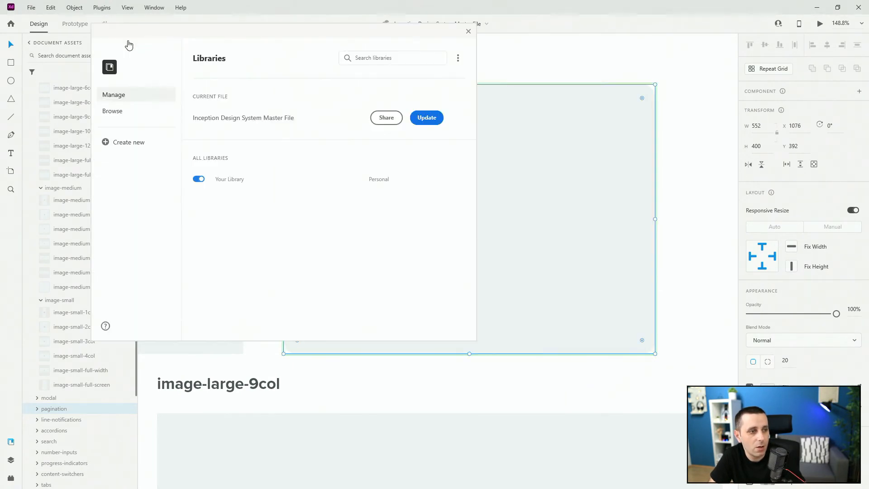
{"action": "left_click", "coordinate": [426, 119]}
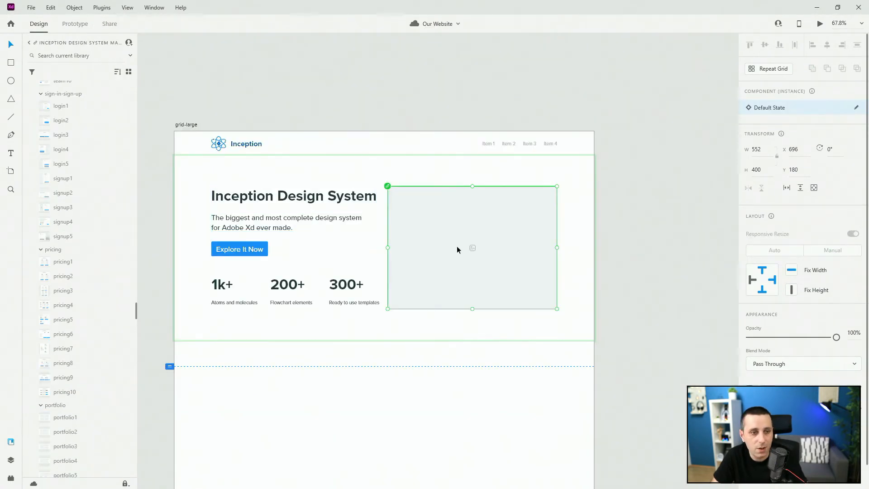
{"action": "key", "text": "alt"}
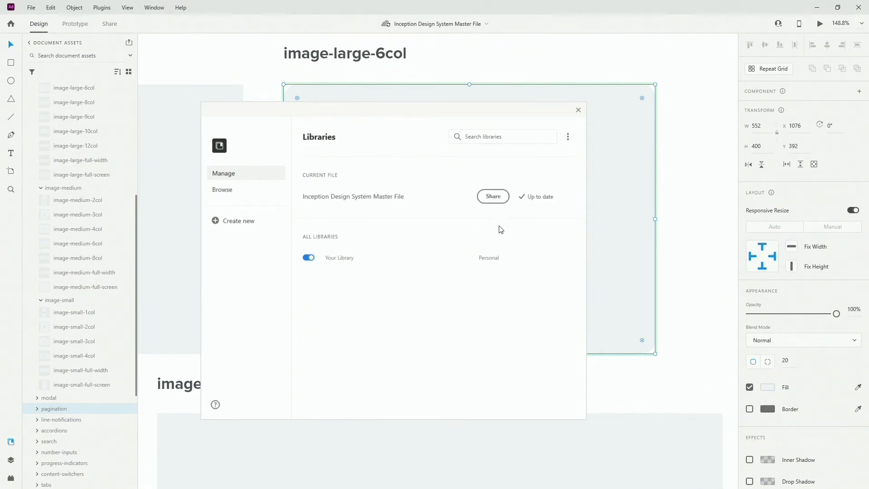
{"action": "left_click", "coordinate": [578, 111]}
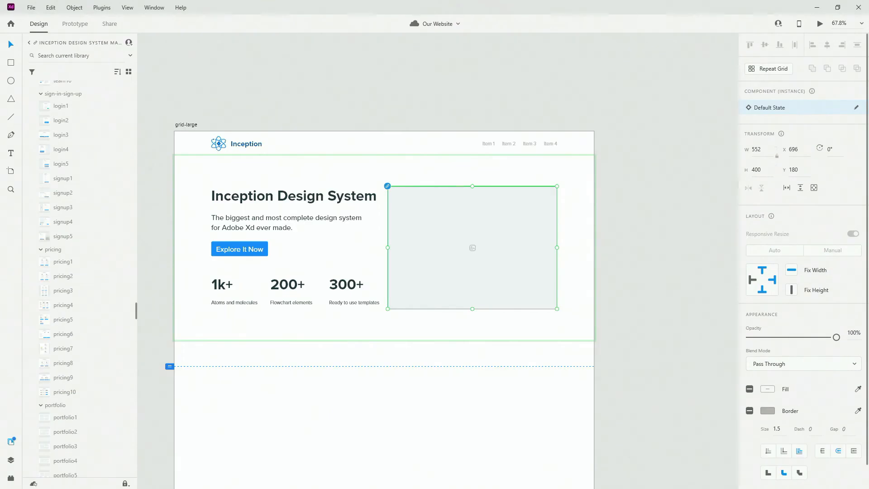
Step: In the Our Website document, apply all pending library updates to the linked components
{"action": "left_click", "coordinate": [388, 185]}
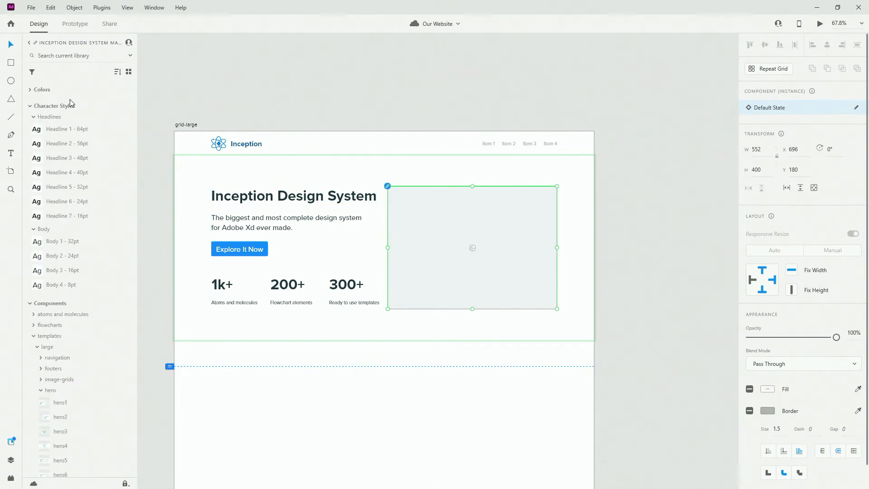
{"action": "left_click", "coordinate": [66, 44]}
{"action": "left_click", "coordinate": [67, 64]}
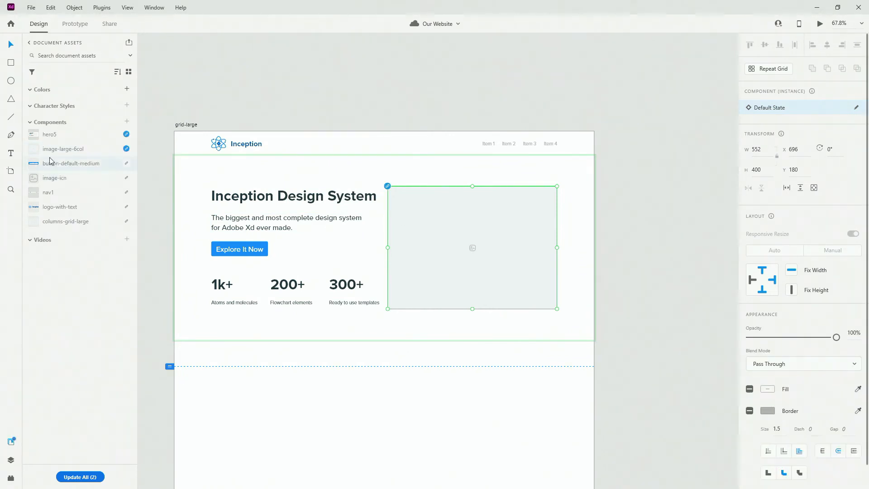
{"action": "left_click", "coordinate": [70, 478]}
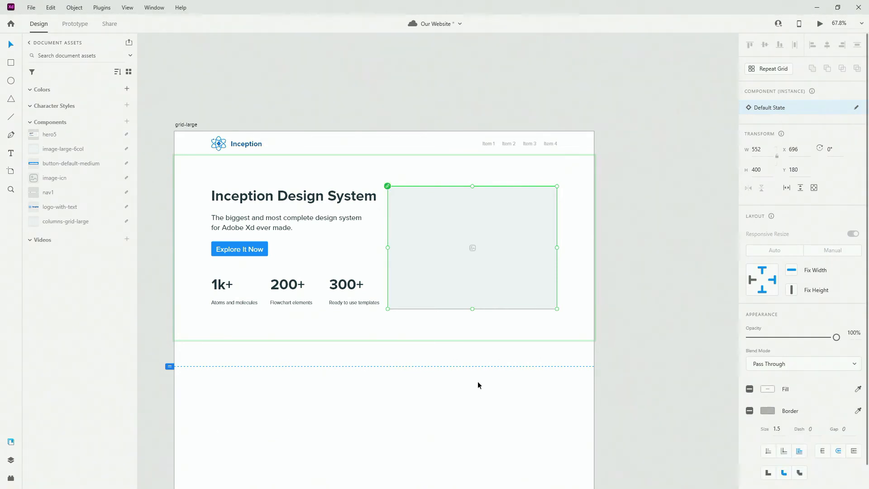
{"action": "left_click", "coordinate": [504, 361]}
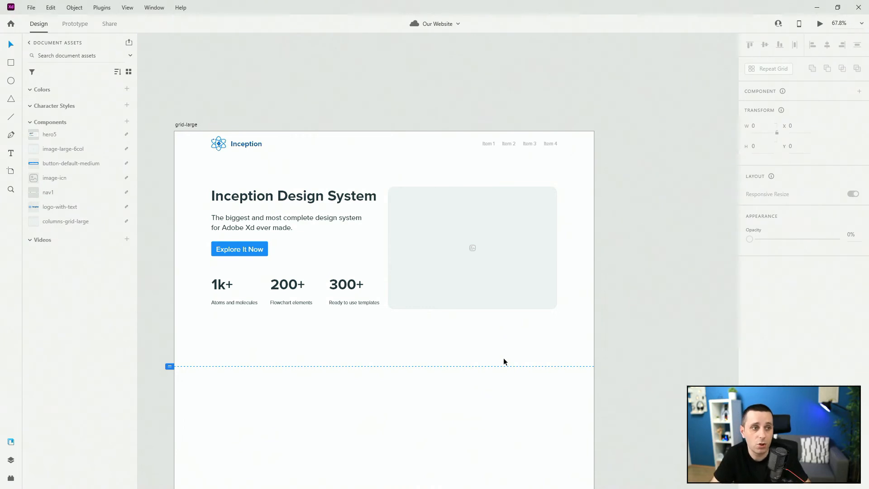
Step: Change the hero headline text to Our Awesome Website
{"action": "left_click", "coordinate": [310, 197]}
{"action": "double_click", "coordinate": [311, 197]}
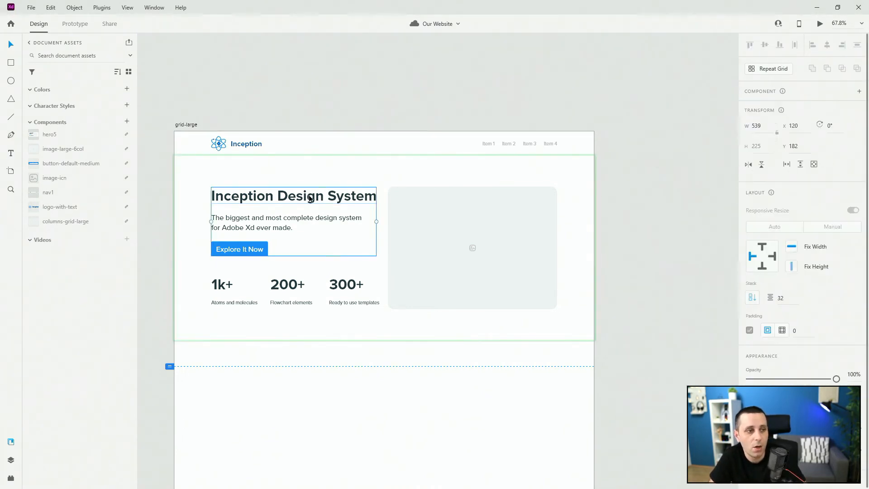
{"action": "double_click", "coordinate": [311, 197]}
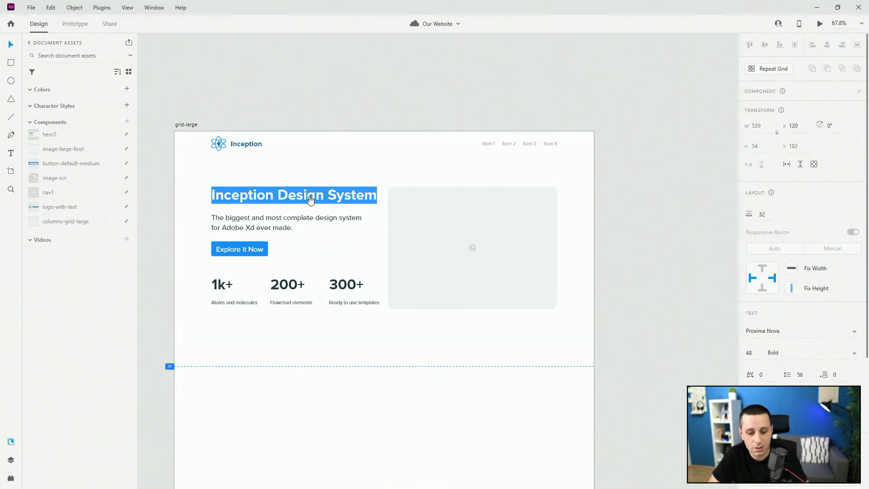
{"action": "type", "text": "Our Awe"}
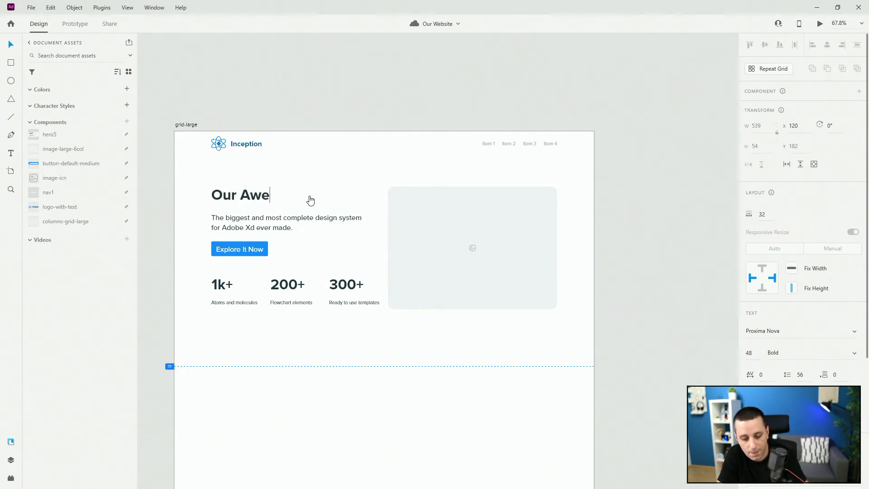
{"action": "type", "text": "some Website"}
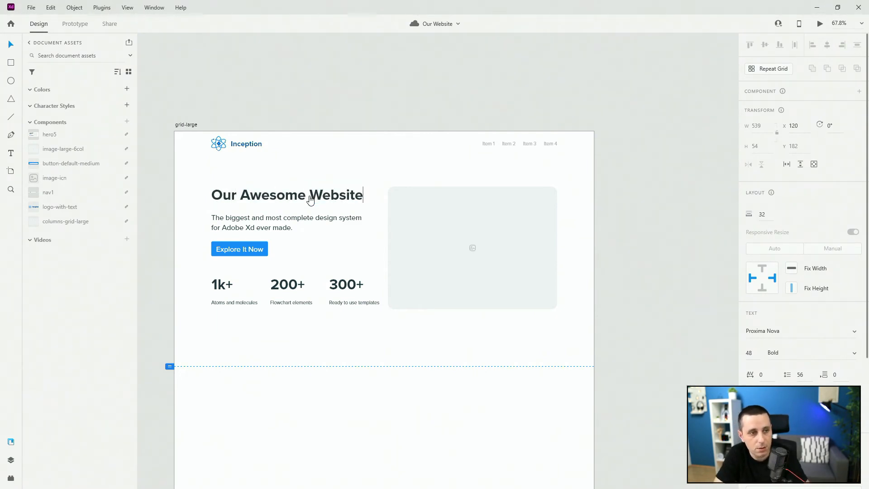
{"action": "key", "text": "Escape"}
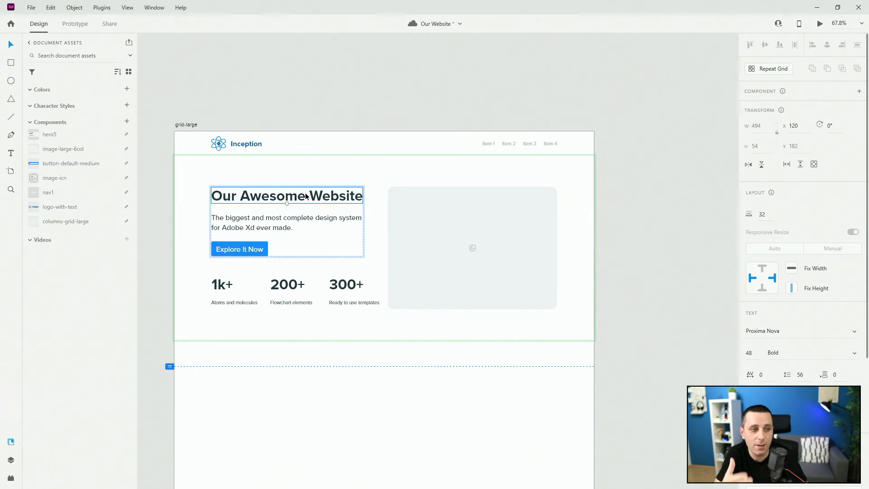
Step: Change the hero button's label in its default state to Buy Now
{"action": "left_click", "coordinate": [231, 249]}
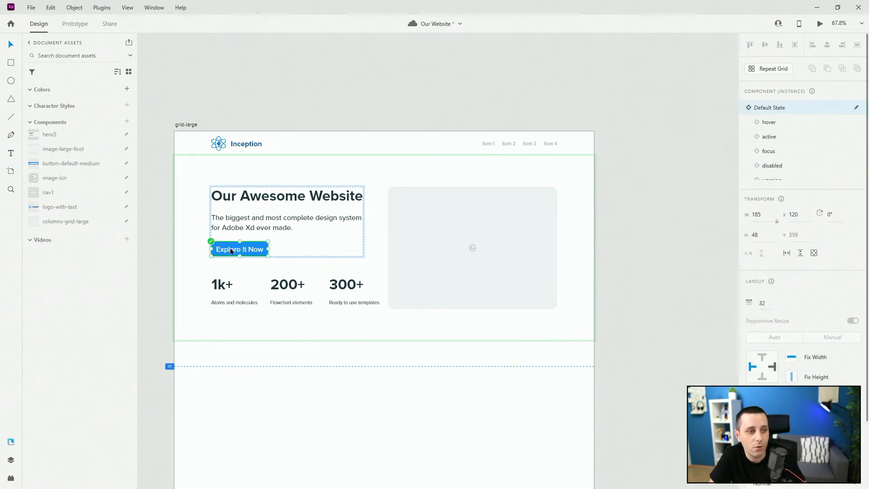
{"action": "double_click", "coordinate": [230, 248]}
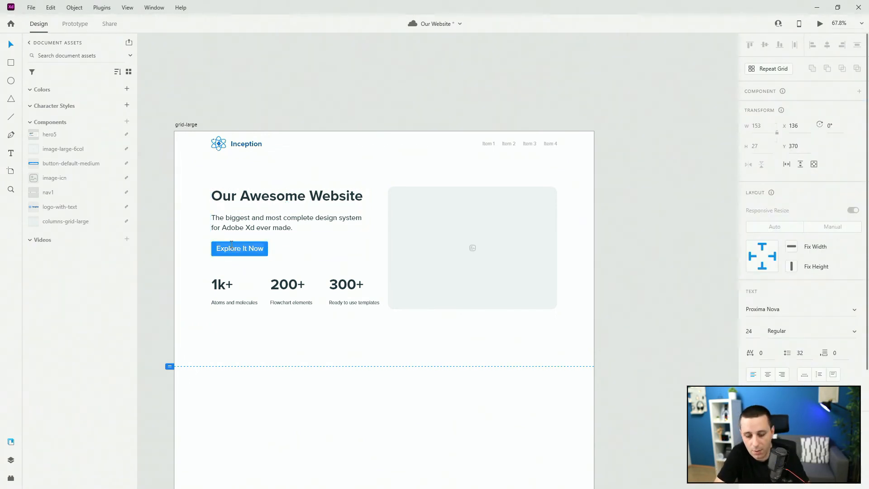
{"action": "key", "text": "Return"}
{"action": "type", "text": "B"}
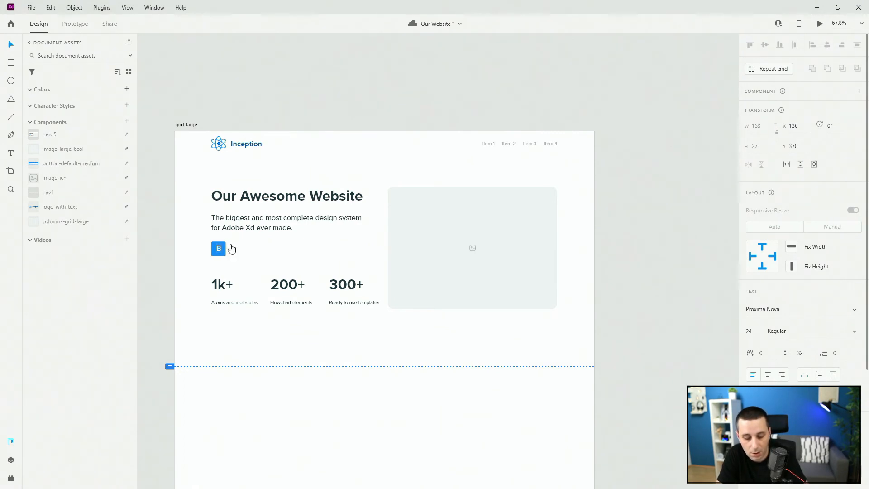
{"action": "type", "text": "uy Now"}
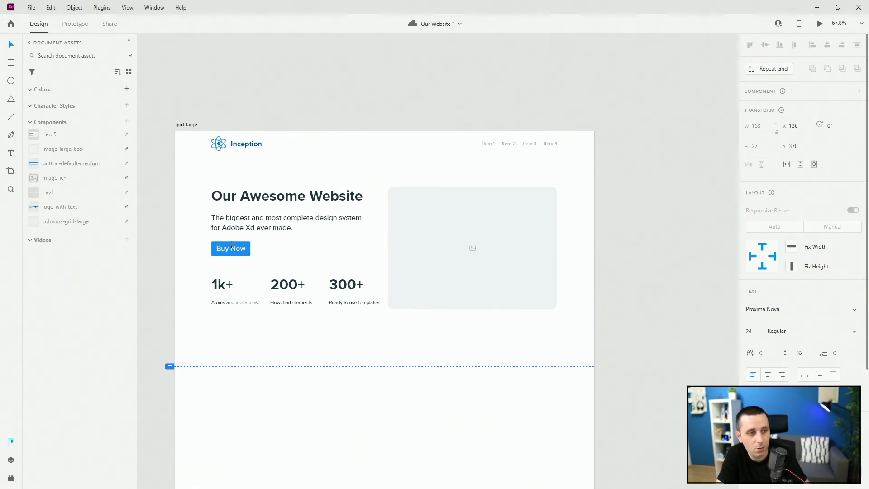
{"action": "key", "text": "Escape"}
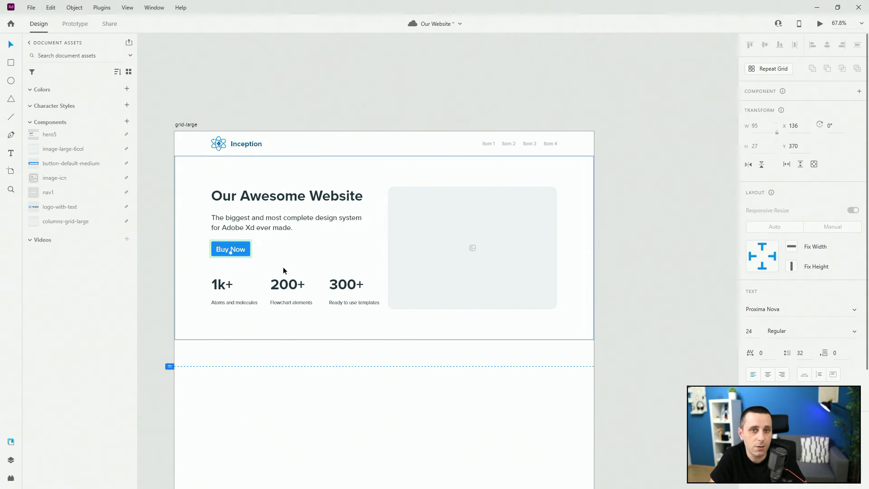
Step: Switch the button to its hover state and change that state's label to Buy Now too
{"action": "left_click", "coordinate": [228, 253]}
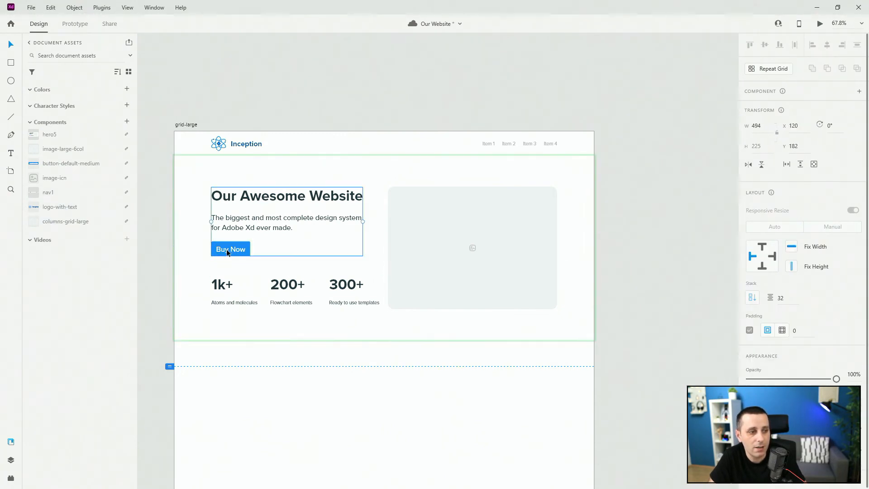
{"action": "left_click", "coordinate": [228, 253]}
{"action": "left_click", "coordinate": [788, 122]}
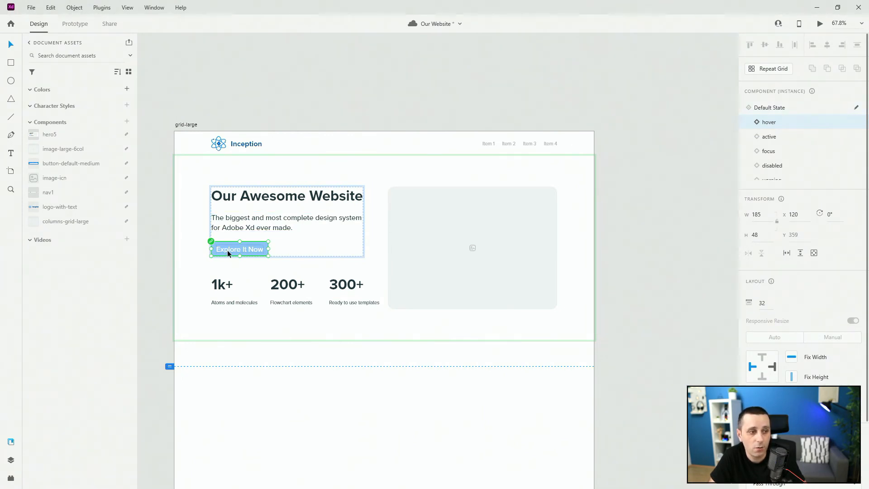
{"action": "key", "text": "Escape"}
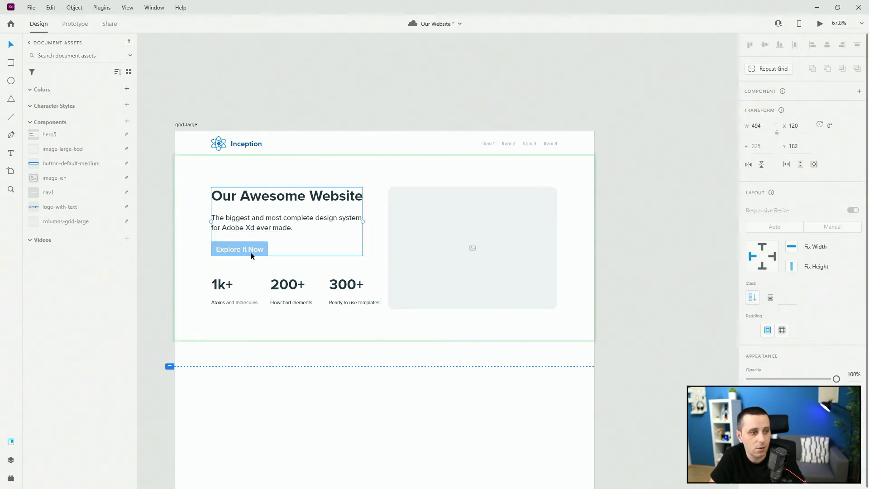
{"action": "double_click", "coordinate": [251, 253]}
{"action": "left_click", "coordinate": [790, 109]}
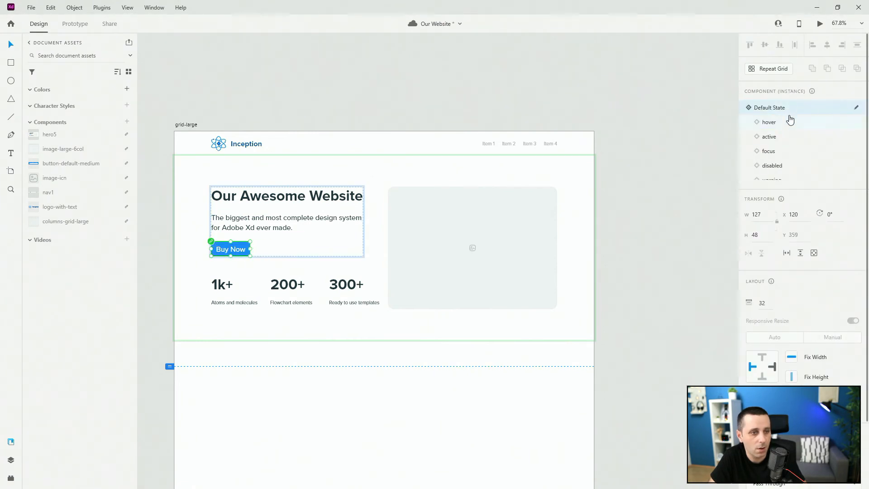
{"action": "left_click", "coordinate": [791, 120]}
{"action": "double_click", "coordinate": [261, 249]}
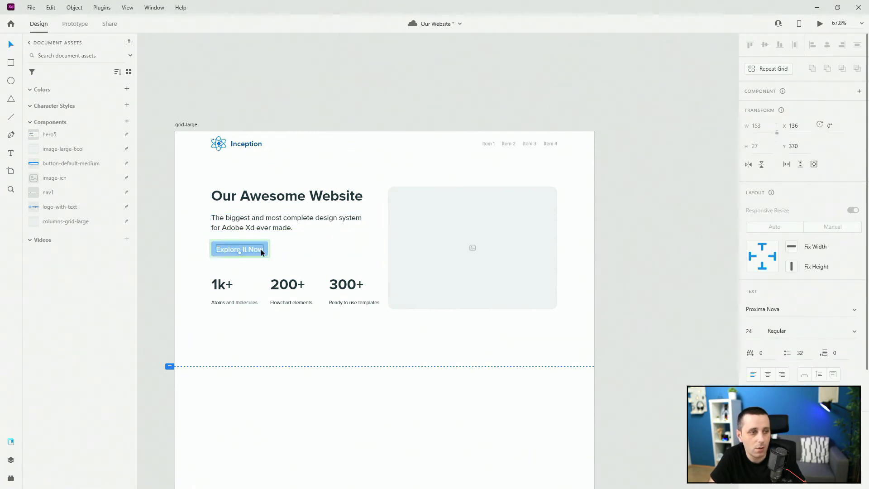
{"action": "type", "text": "Buy "}
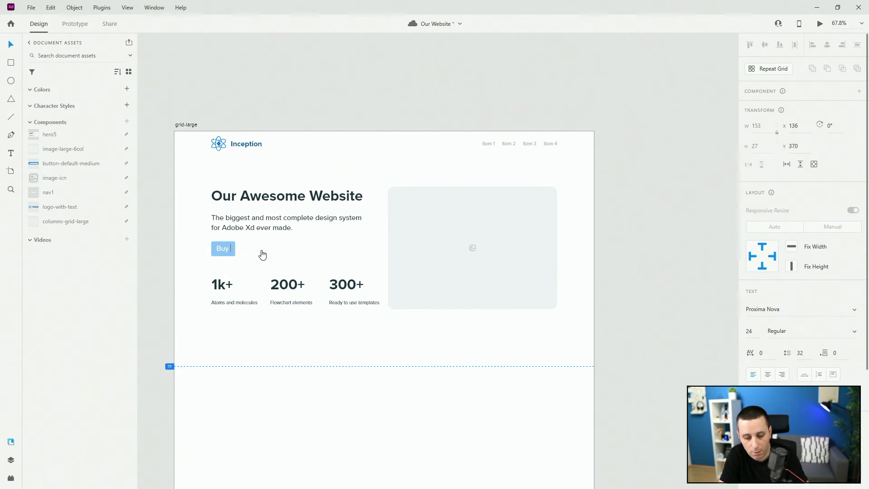
{"action": "type", "text": "Now"}
{"action": "left_click", "coordinate": [281, 263]}
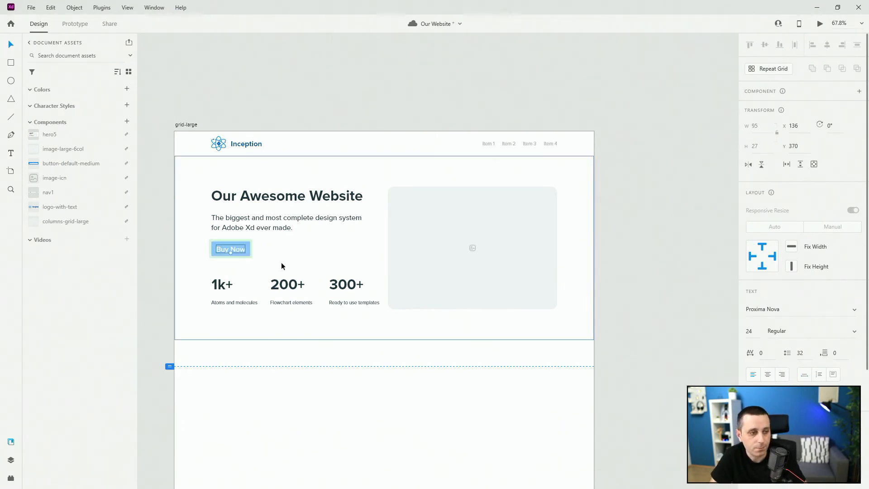
Step: Preview the landing page in the preview window and close it
{"action": "double_click", "coordinate": [235, 252]}
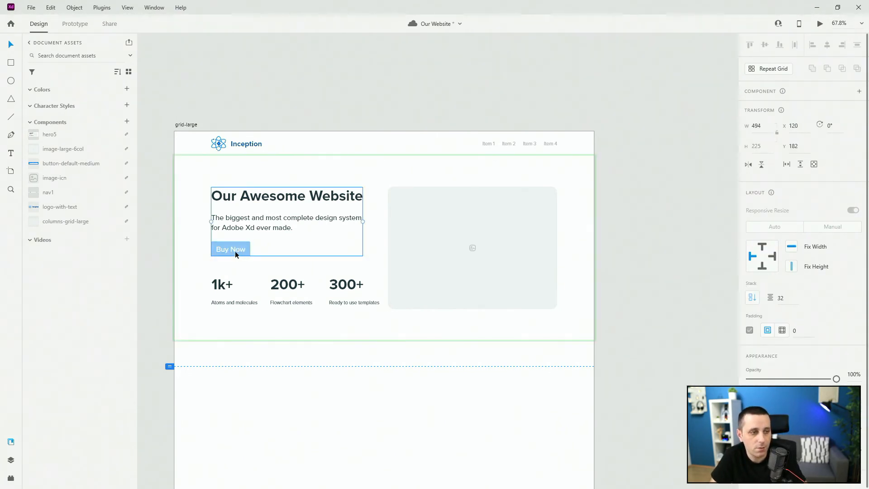
{"action": "left_click", "coordinate": [820, 25]}
{"action": "left_click_drag", "start_coordinate": [614, 124], "coordinate": [604, 43]}
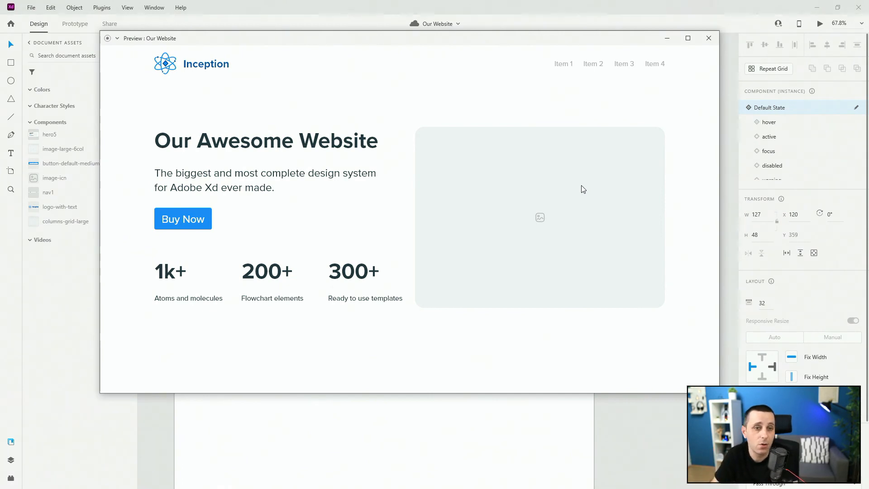
{"action": "left_click", "coordinate": [709, 37]}
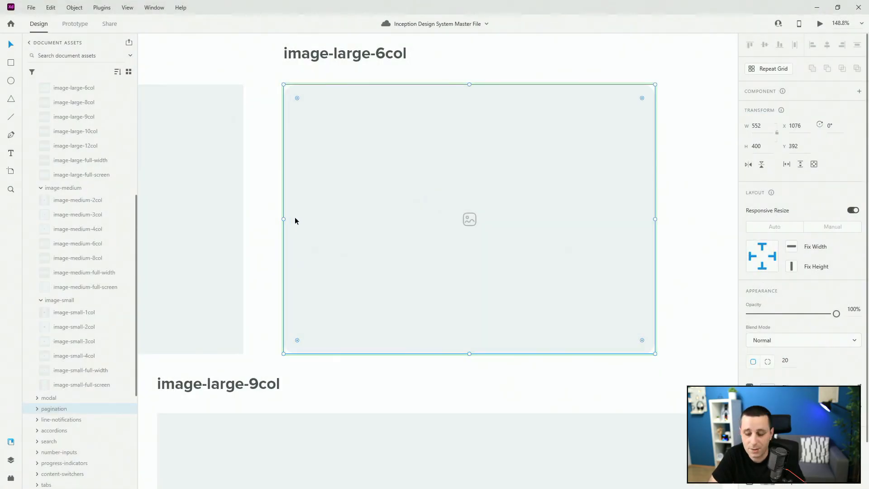
{"action": "key", "text": "ctrl+0"}
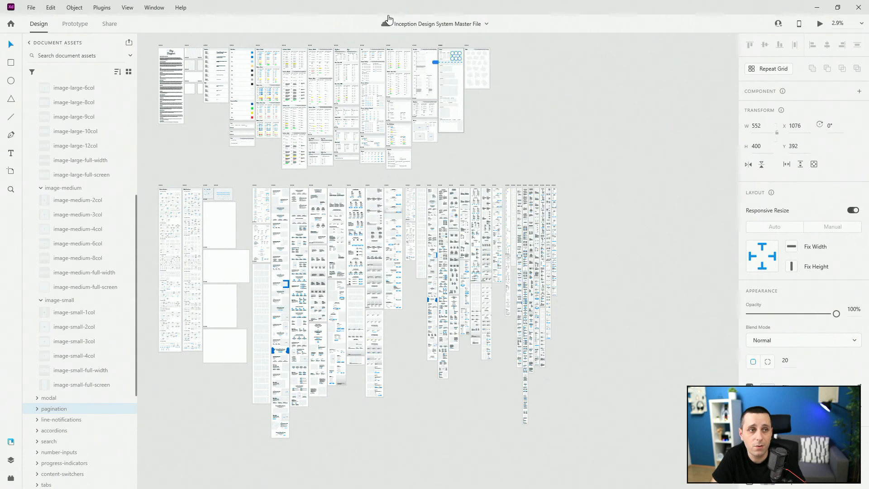
{"action": "left_click", "coordinate": [643, 110]}
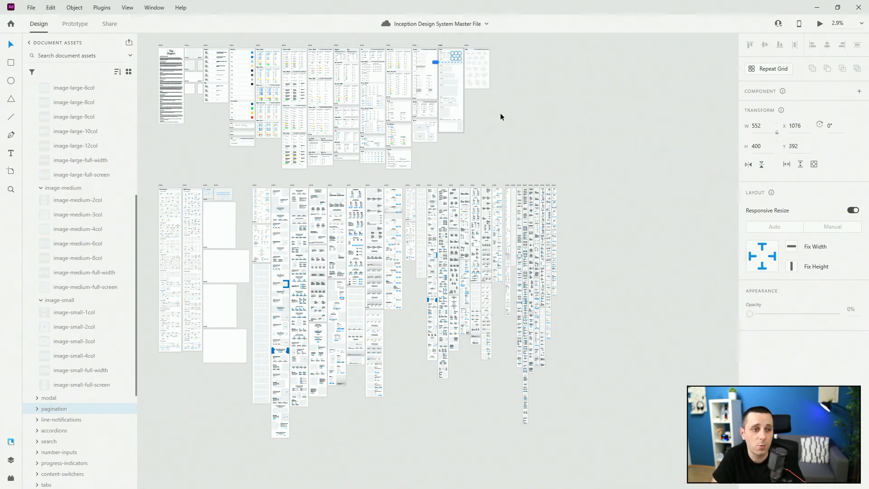
{"action": "left_click", "coordinate": [635, 145]}
{"action": "scroll", "coordinate": [649, 94], "scroll_direction": "down", "scroll_amount": 2}
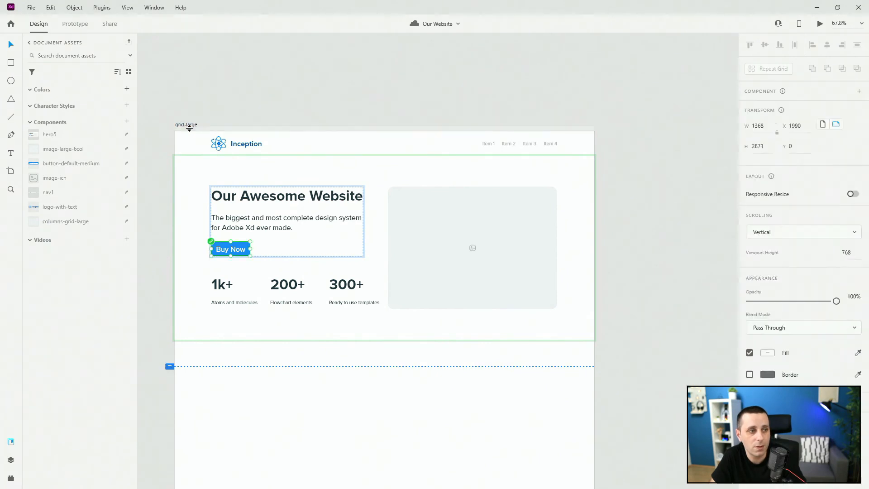
Step: Create a shareable link for the grid-large artboard's flow and name the link Our Website
{"action": "left_click", "coordinate": [190, 125]}
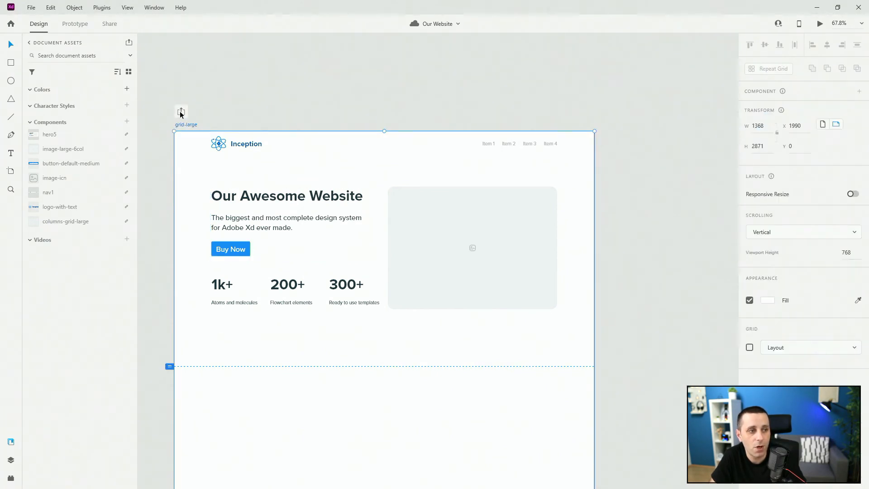
{"action": "left_click", "coordinate": [181, 112]}
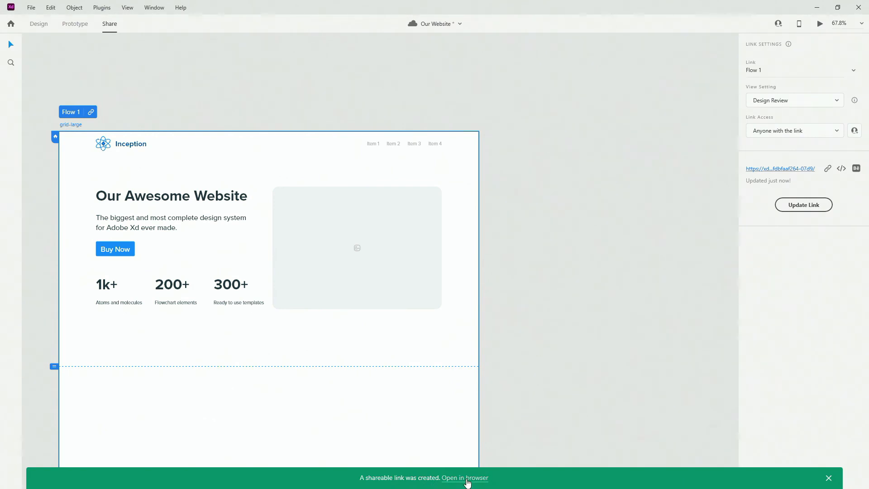
{"action": "left_click", "coordinate": [780, 71]}
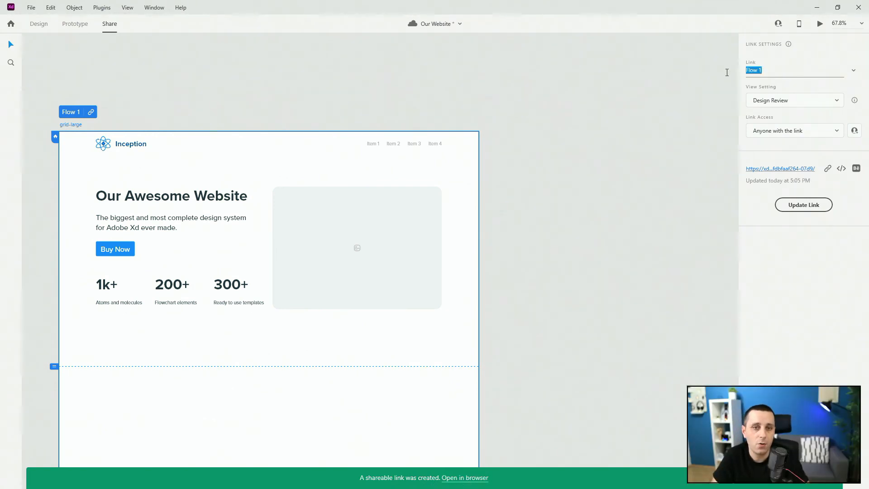
{"action": "type", "text": "Our W"}
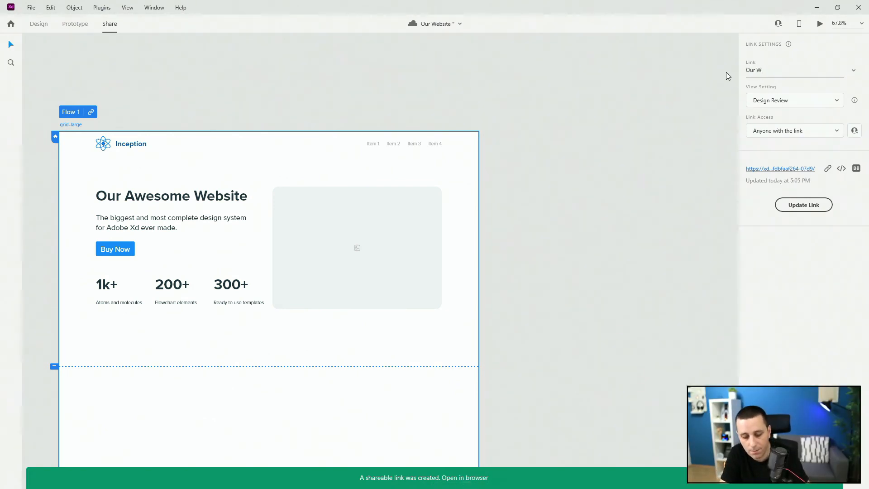
{"action": "type", "text": "ebsite"}
{"action": "key", "text": "Return"}
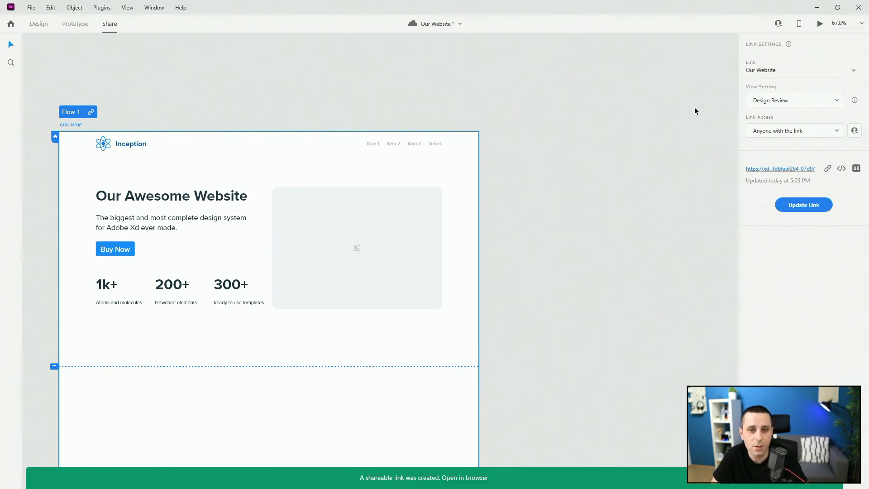
Step: Rename the artboard's prototype flow to Our Website
{"action": "double_click", "coordinate": [72, 112]}
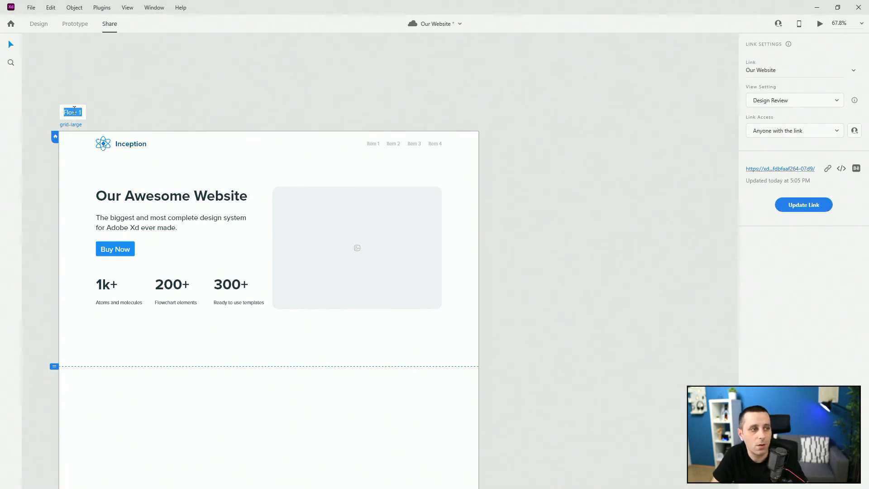
{"action": "type", "text": "O"}
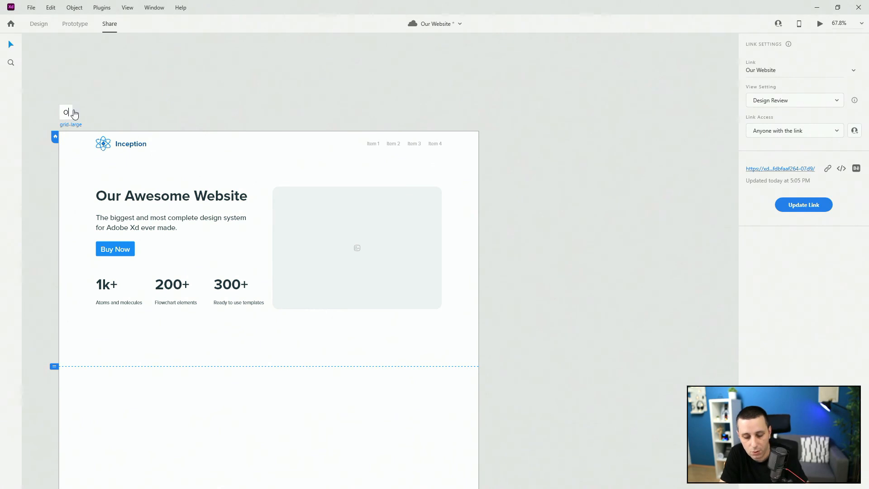
{"action": "type", "text": "ur Websirte"}
{"action": "key", "text": "BackSpace"}
{"action": "key", "text": "BackSpace"}
{"action": "key", "text": "BackSpace"}
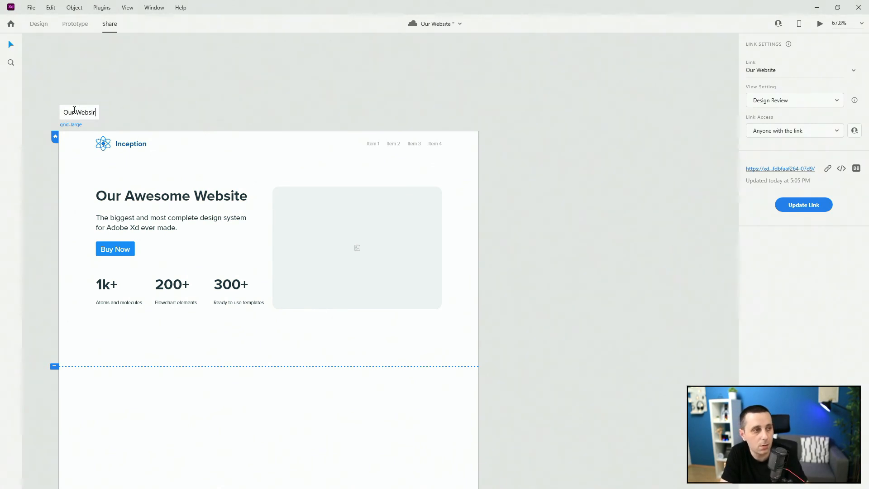
{"action": "type", "text": "te"}
{"action": "key", "text": "Return"}
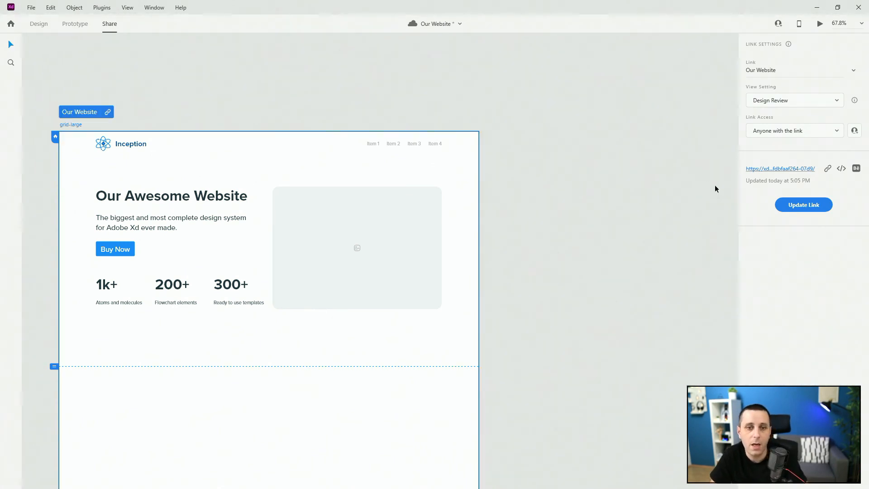
Step: Examine the link access and view setting options for the shared link
{"action": "left_click", "coordinate": [806, 132]}
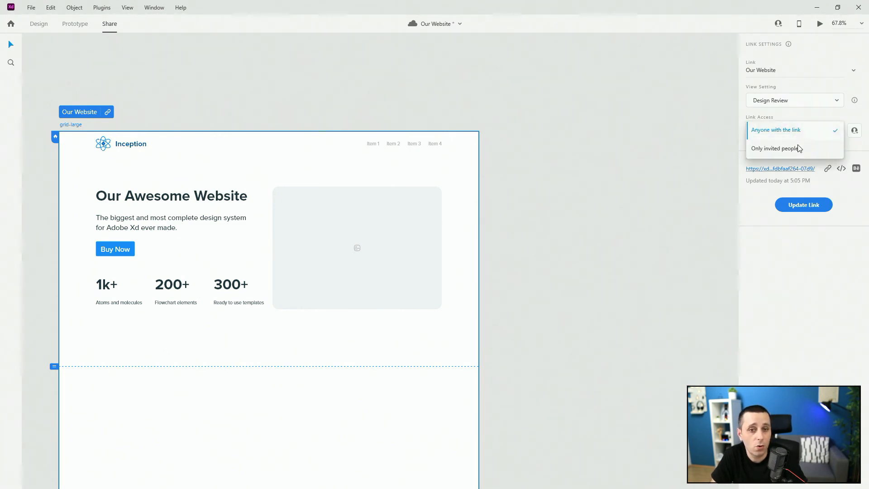
{"action": "left_click", "coordinate": [810, 241]}
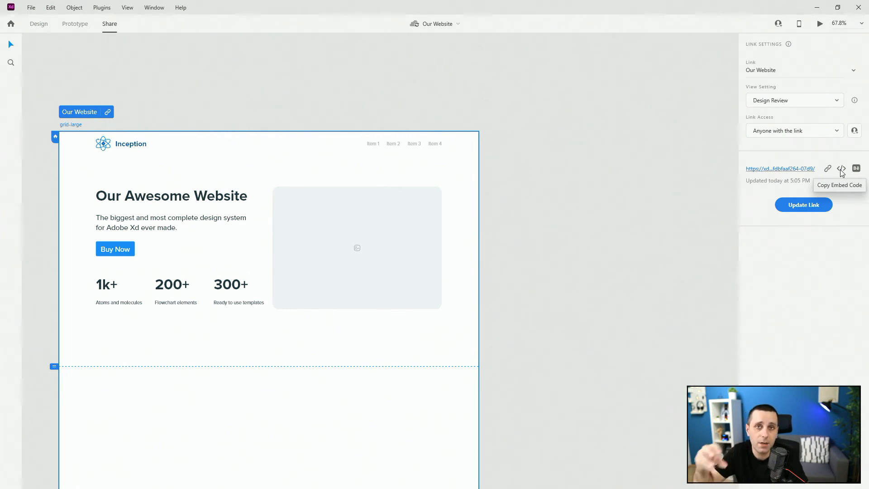
{"action": "left_click", "coordinate": [821, 103]}
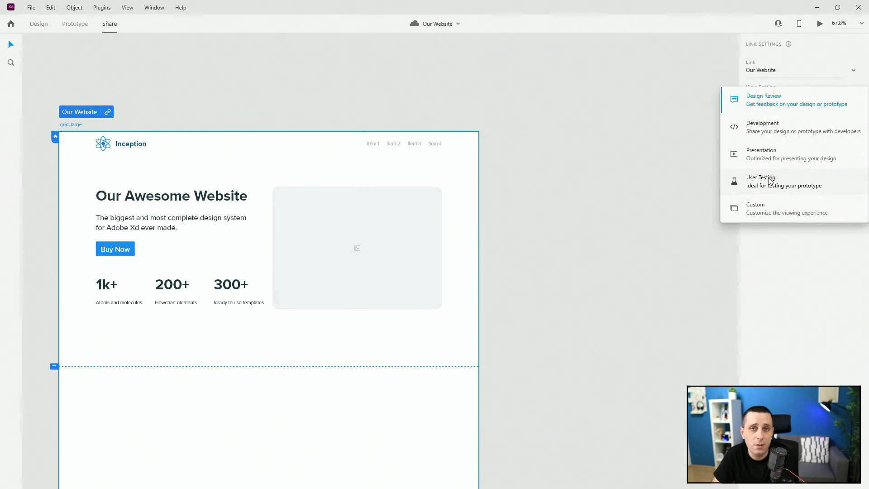
{"action": "left_click", "coordinate": [641, 214]}
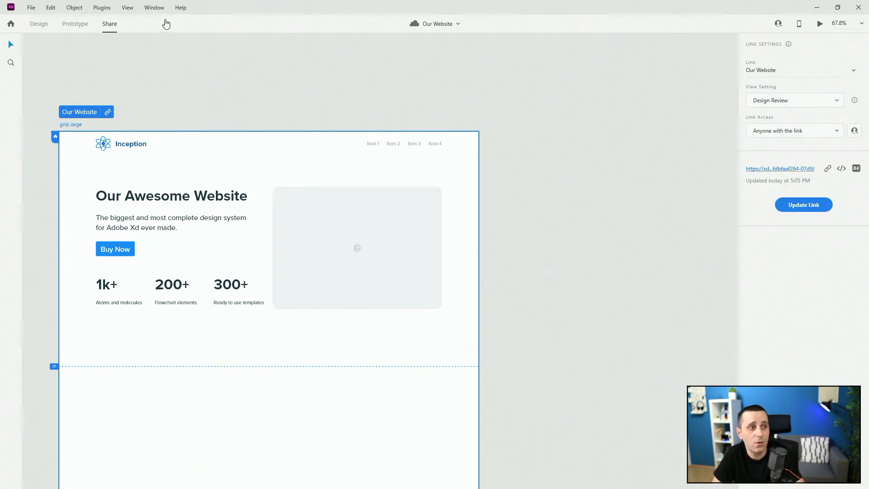
Step: Switch from Share mode through Prototype back to Design mode and clear the selection
{"action": "left_click", "coordinate": [74, 26]}
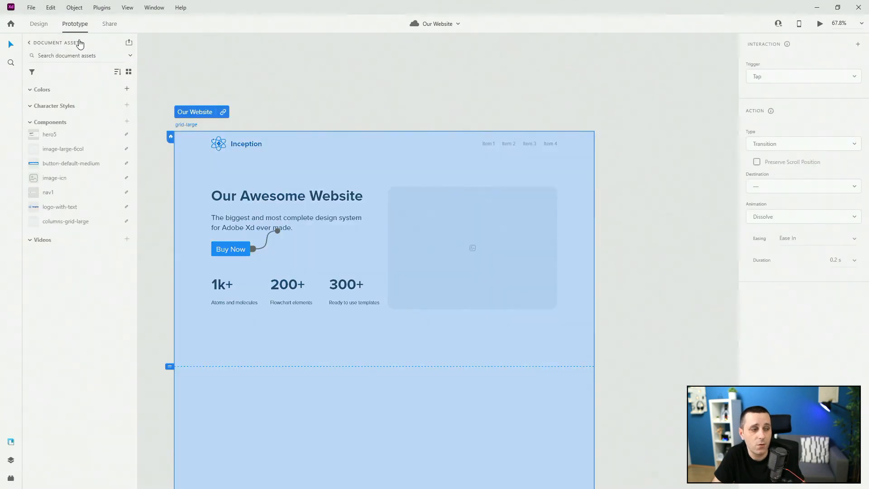
{"action": "left_click", "coordinate": [109, 24]}
{"action": "left_click", "coordinate": [38, 24]}
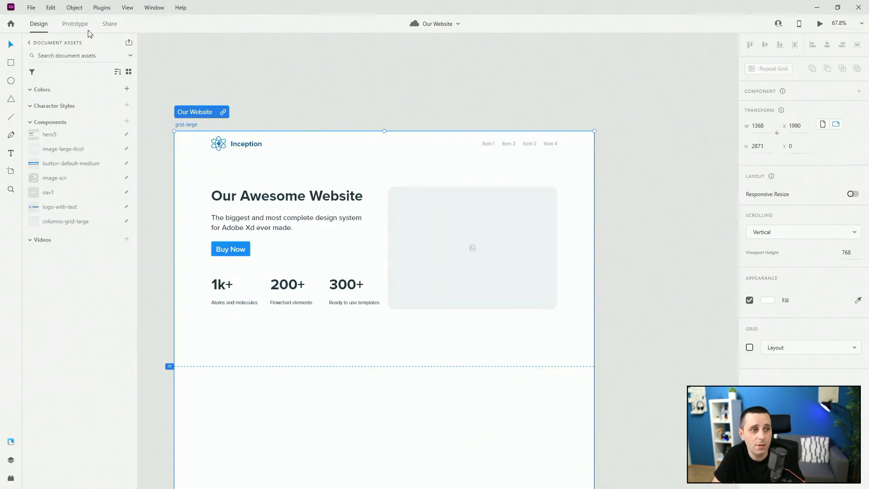
{"action": "left_click", "coordinate": [369, 53]}
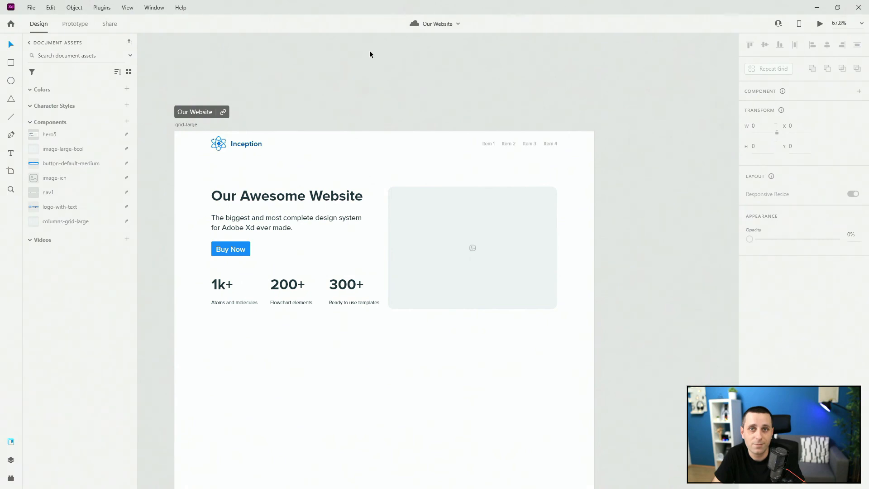